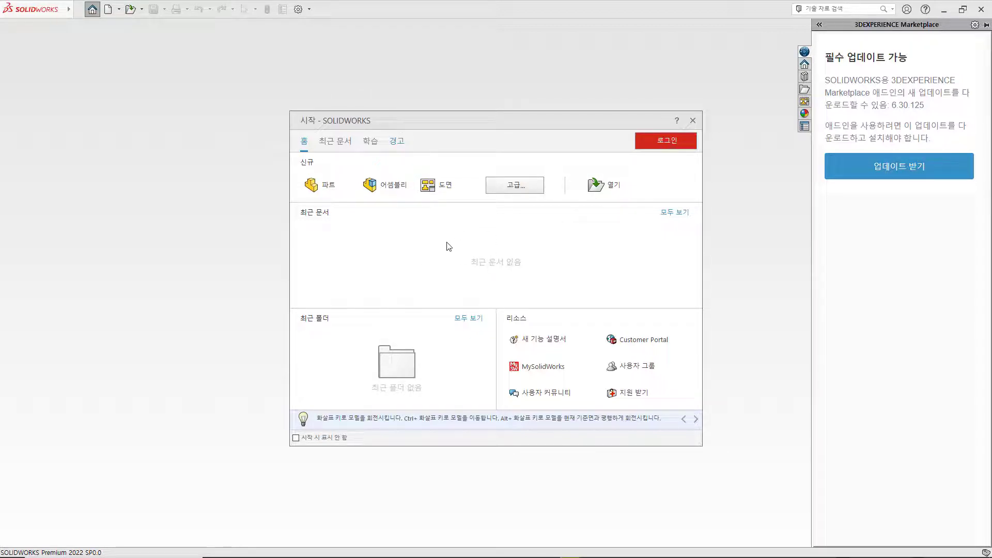
- Set the Welcome dialog not to show at startup (시작 시 표시 안 함) and close it
click(296, 438)
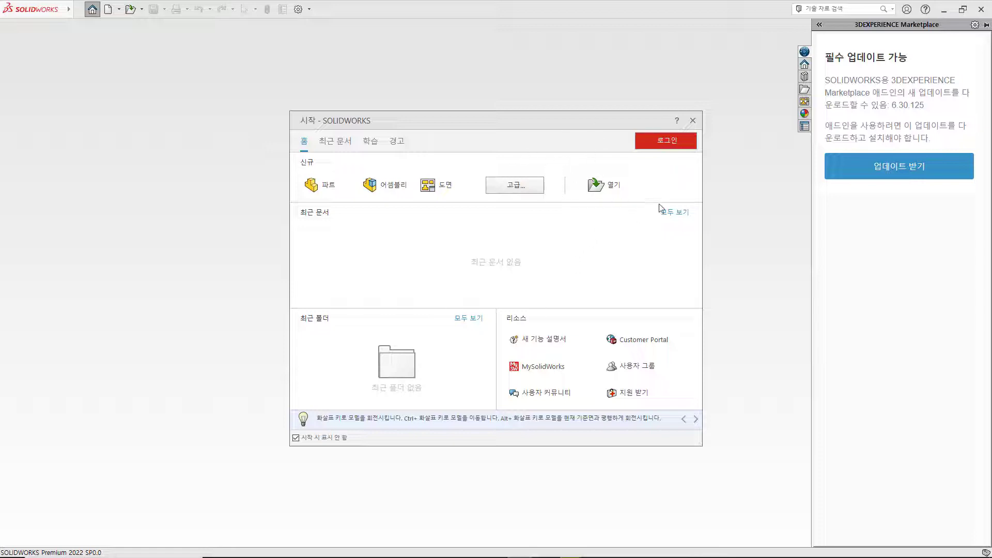
click(692, 121)
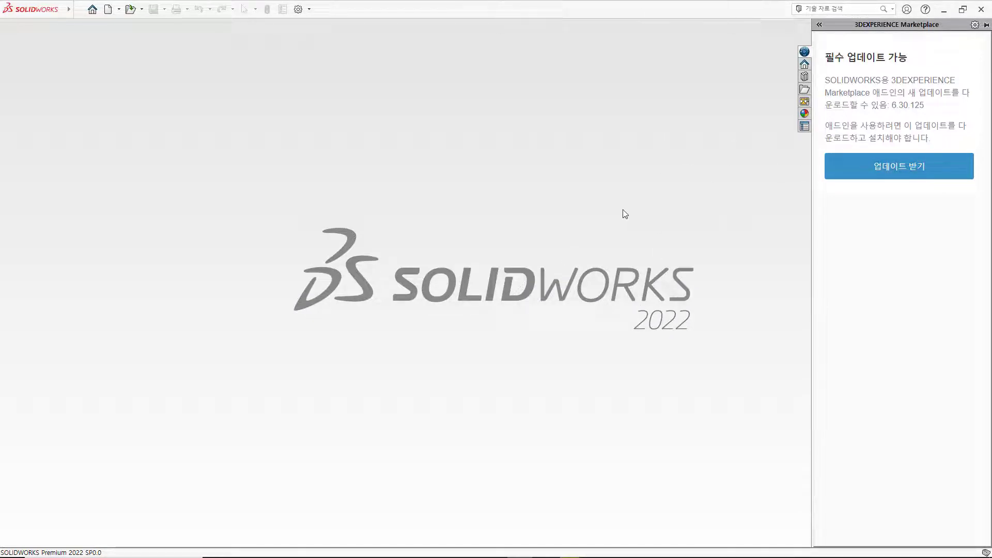
- Hide the Task Pane (작업창) through the toolbar list and display it again
right_click(640, 139)
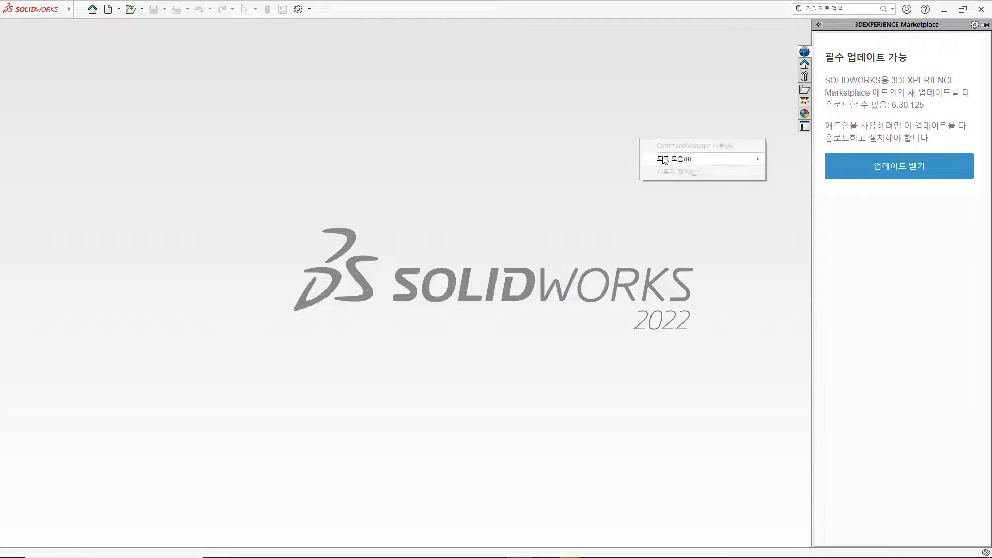
mouse_move(667, 160)
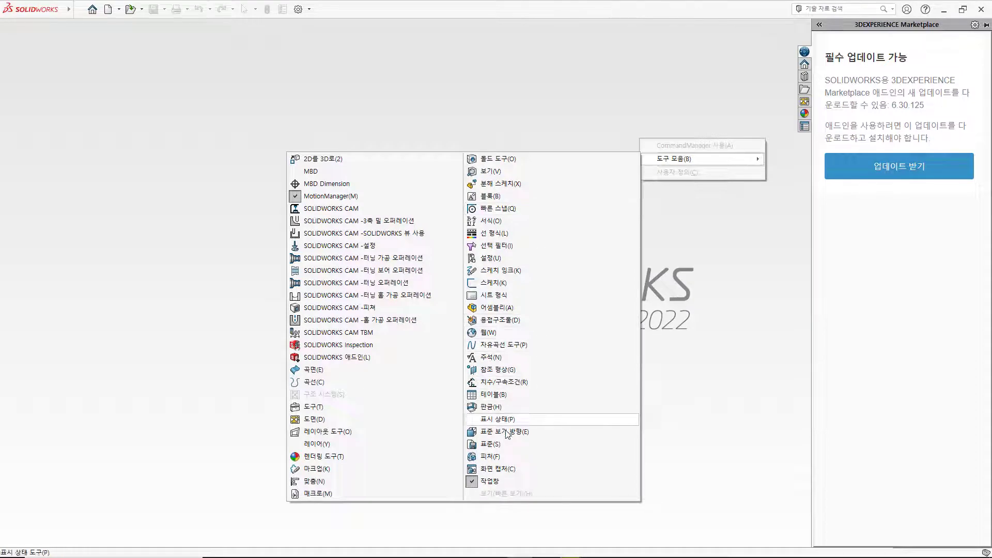
click(503, 482)
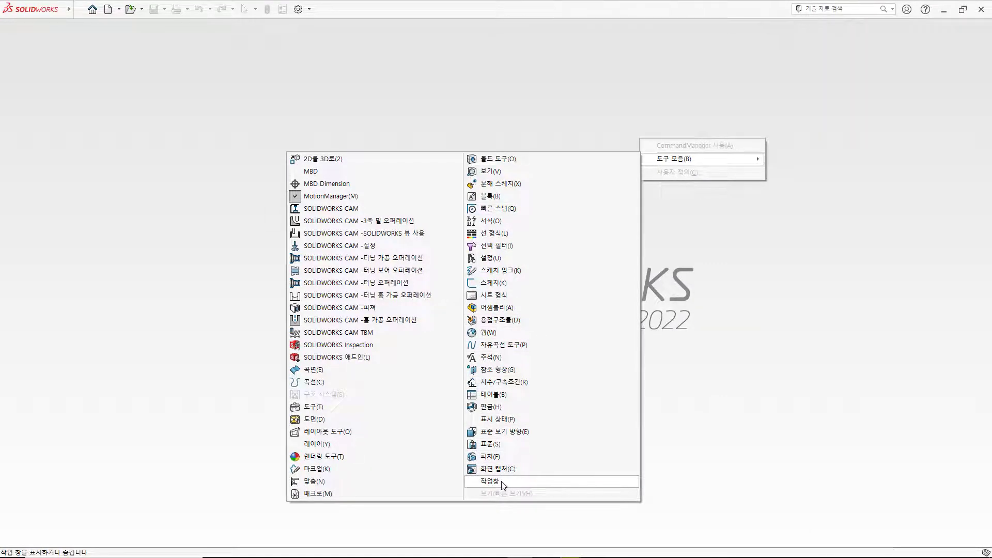
click(507, 484)
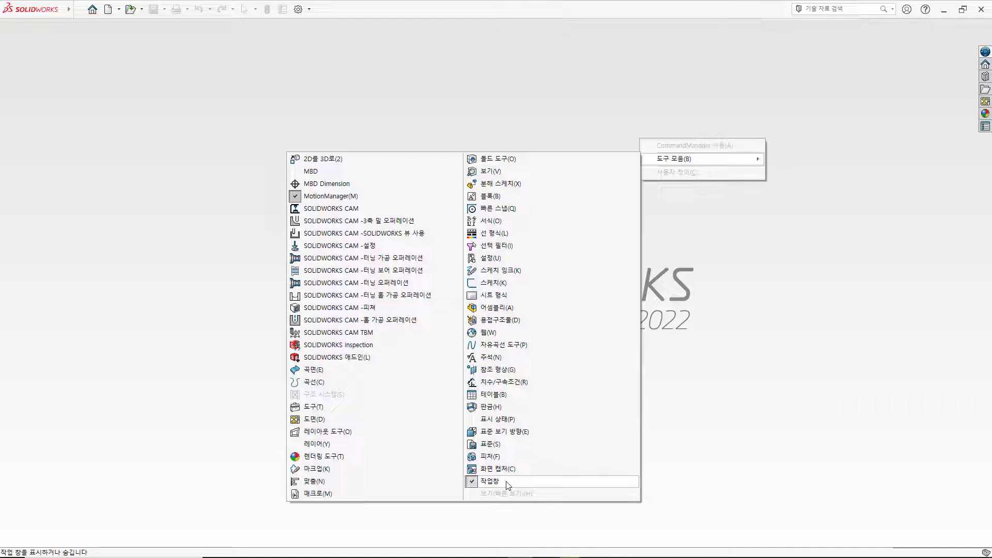
click(738, 434)
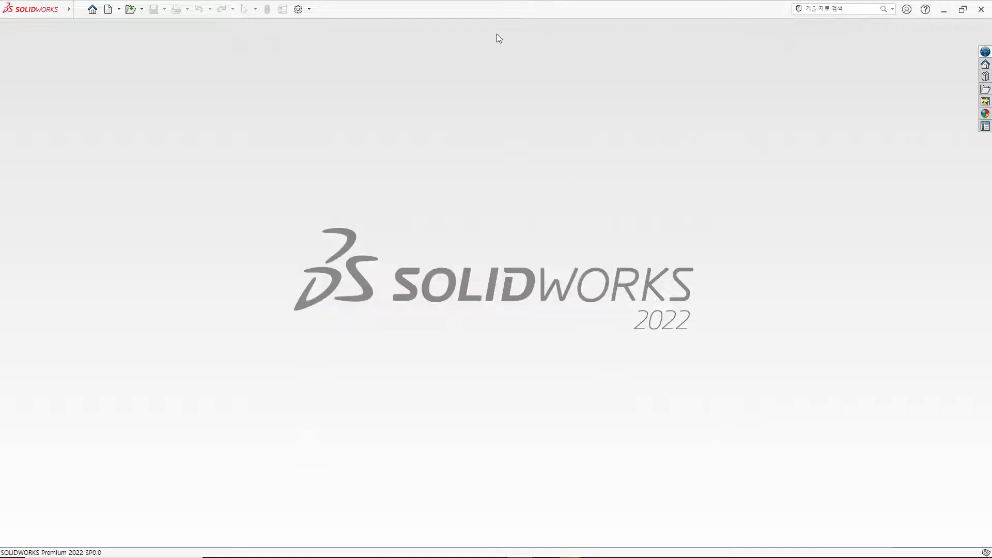
- Toggle the Task Pane off and back on once more from the title bar's toolbar list
right_click(505, 12)
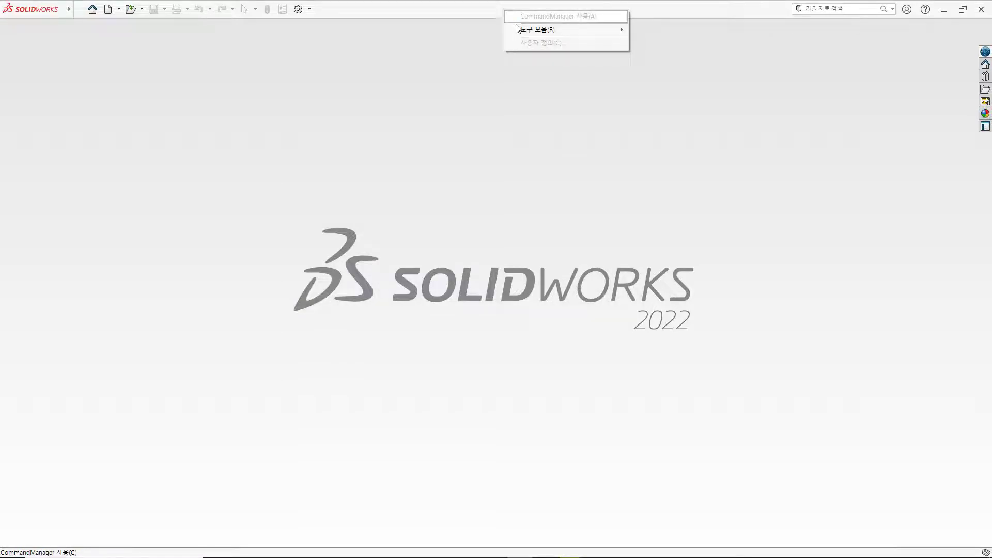
mouse_move(539, 32)
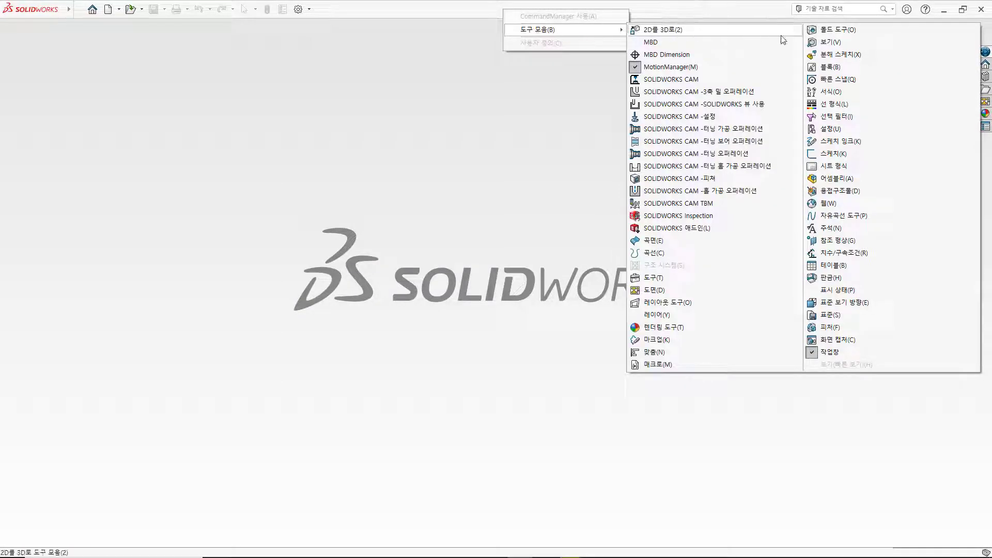
click(836, 354)
click(836, 354)
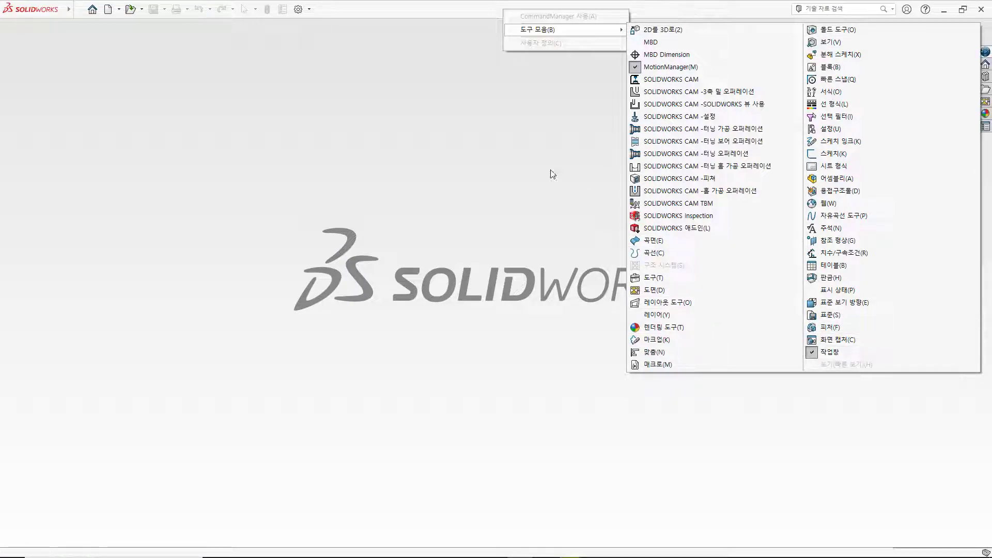
click(539, 160)
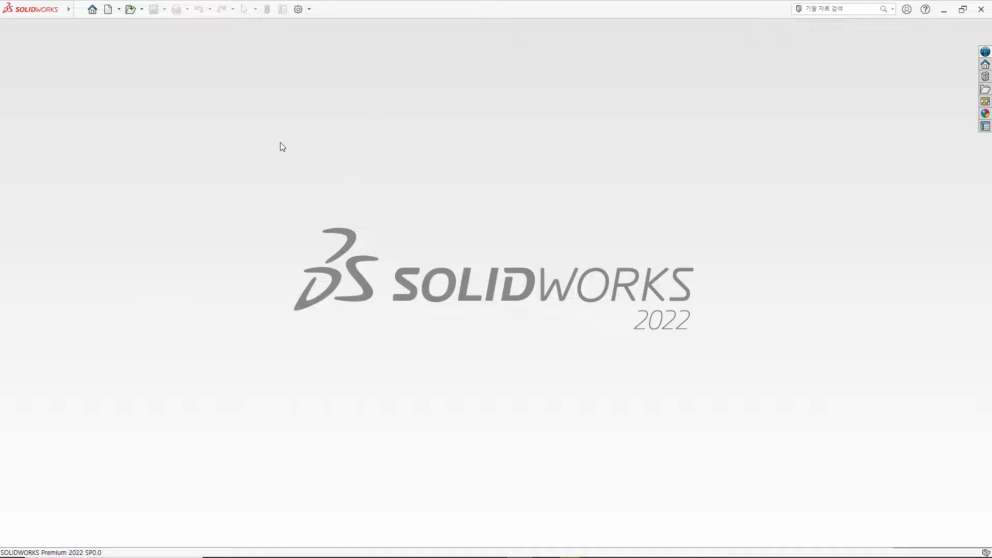
mouse_move(41, 9)
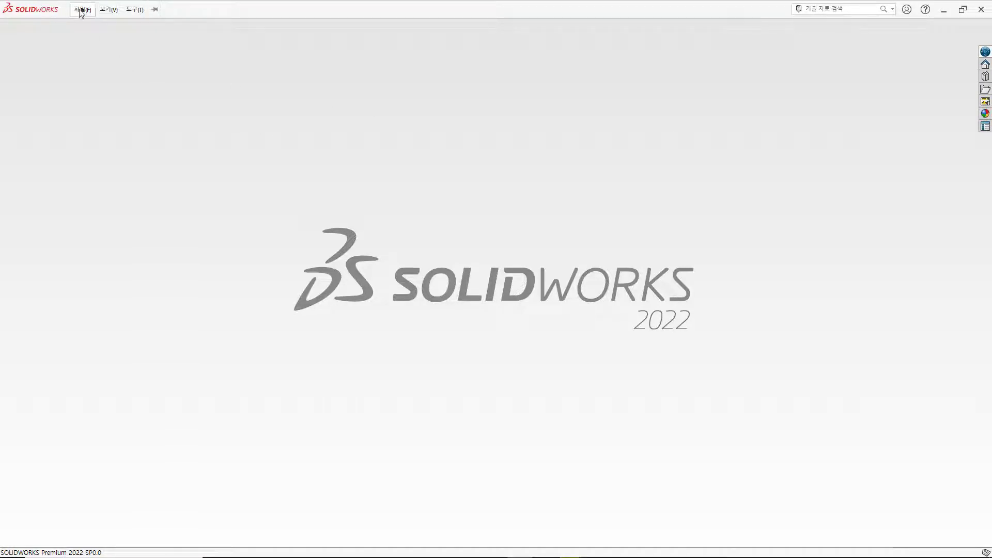
click(108, 9)
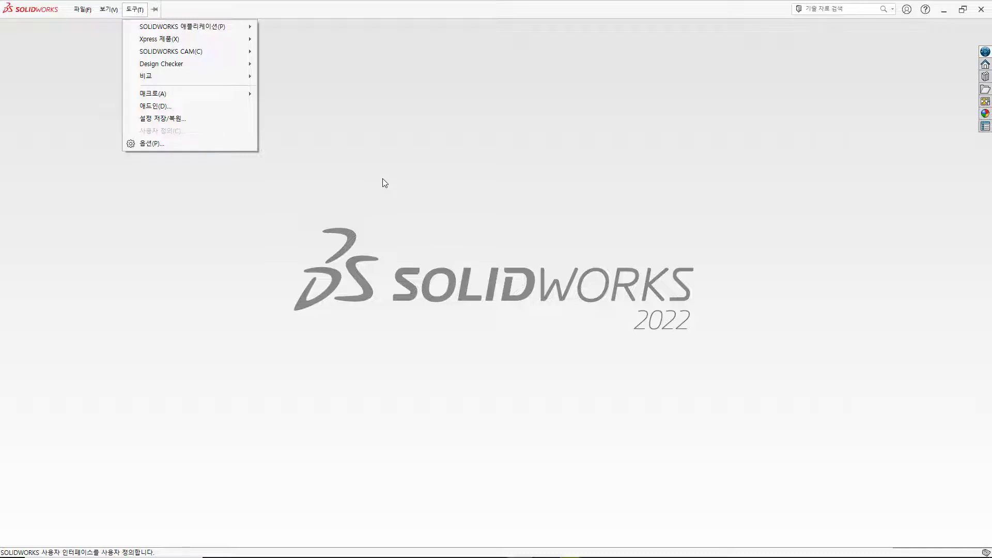
click(394, 162)
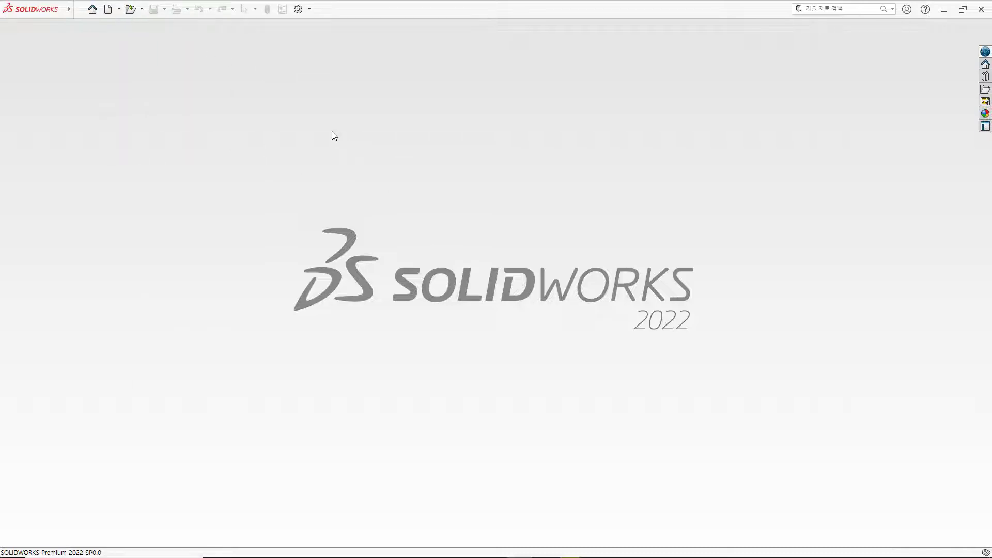
- Pin the main menu bar so that it stays displayed beside the logo
mouse_move(51, 10)
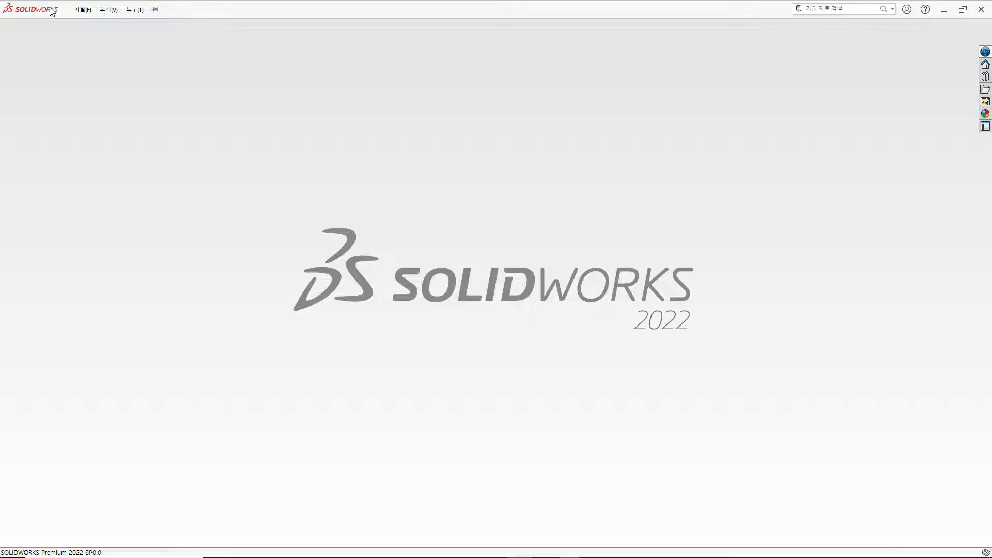
click(135, 9)
click(156, 10)
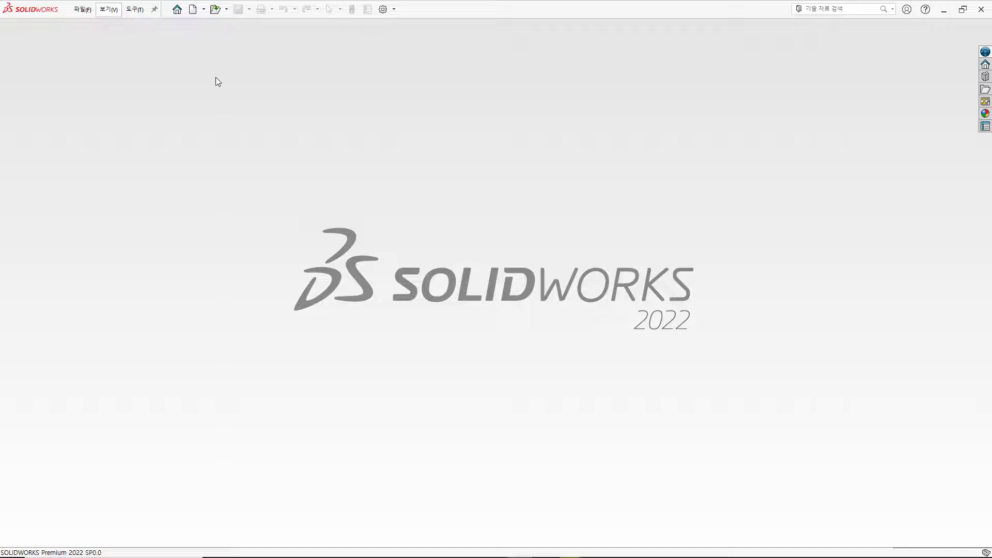
- Create a new part (파트) document, looking at the advanced template list and returning to the novice view before confirming
click(83, 9)
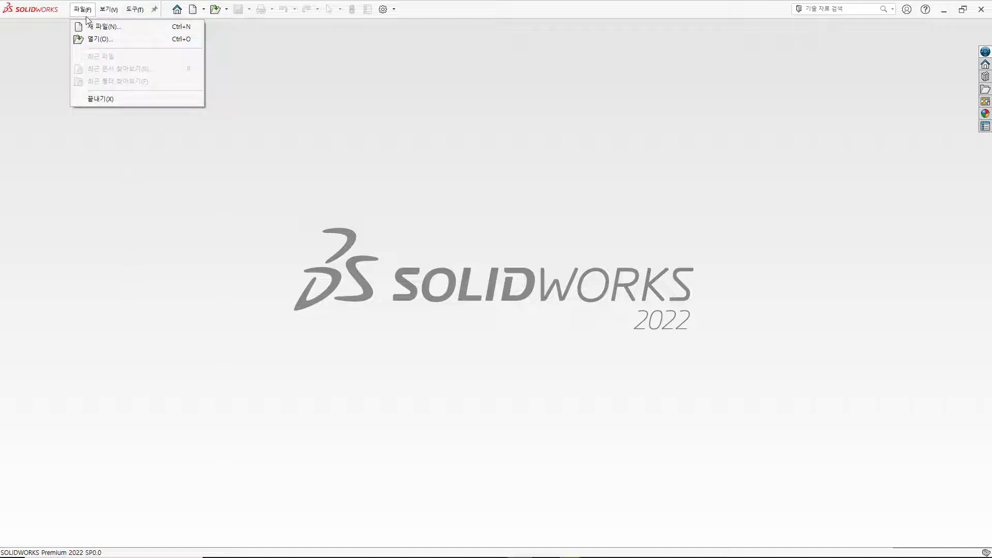
click(255, 48)
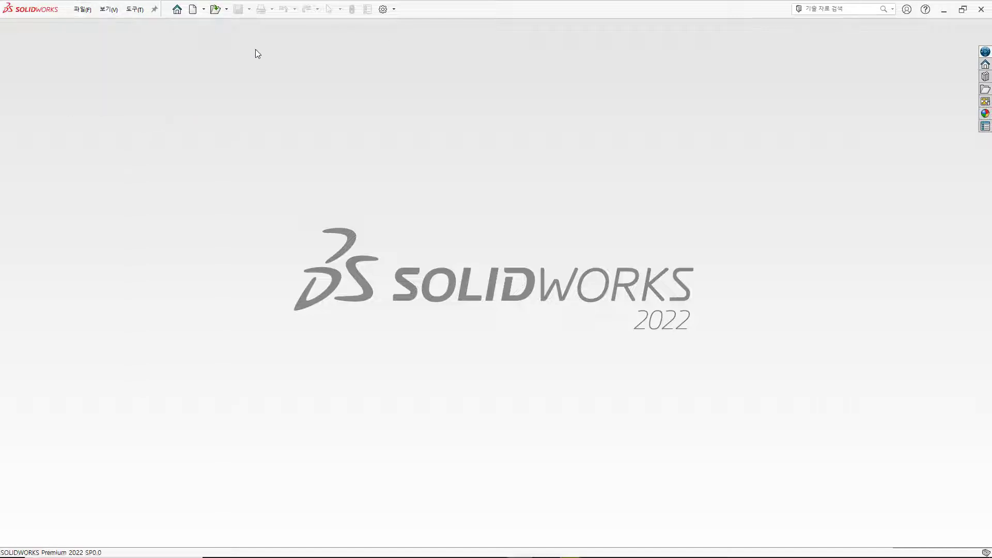
click(204, 9)
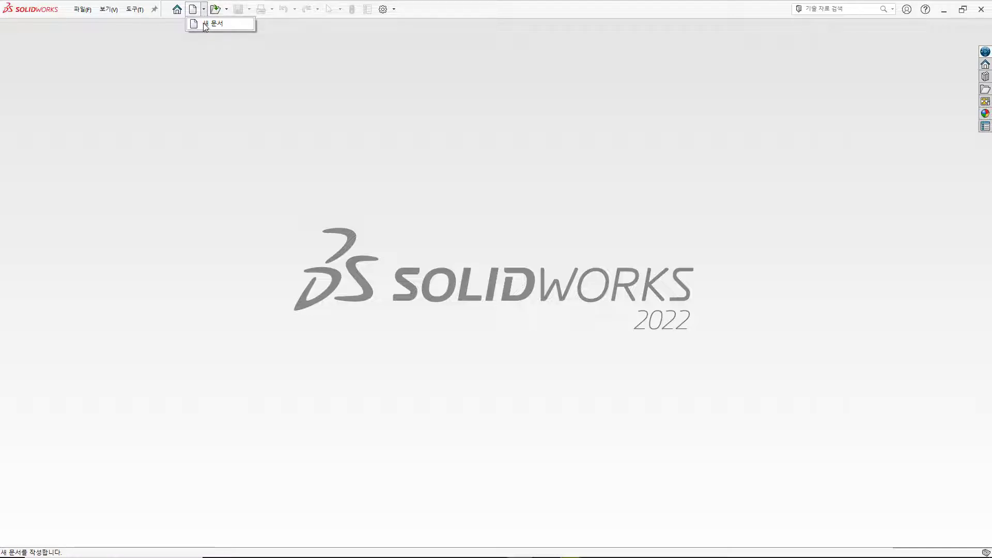
click(203, 24)
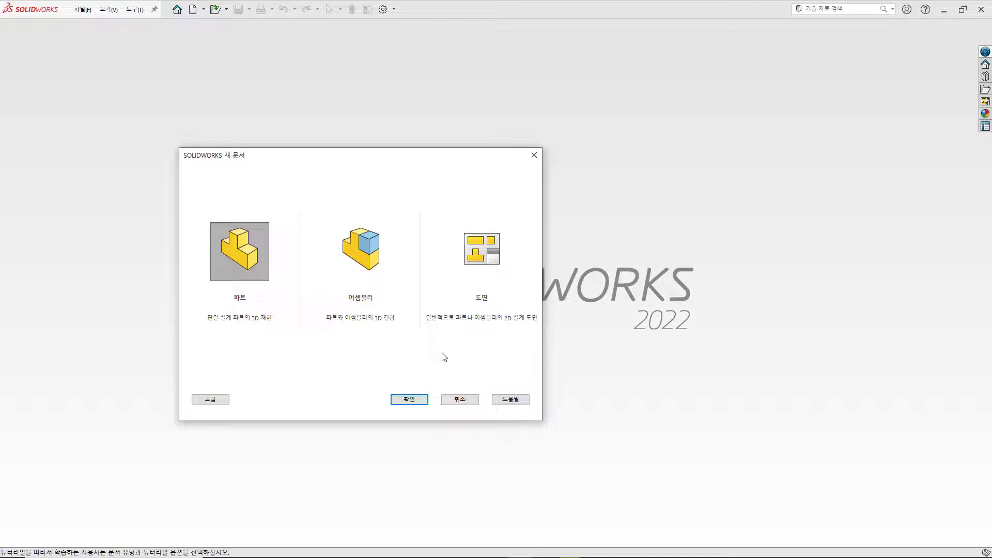
click(210, 400)
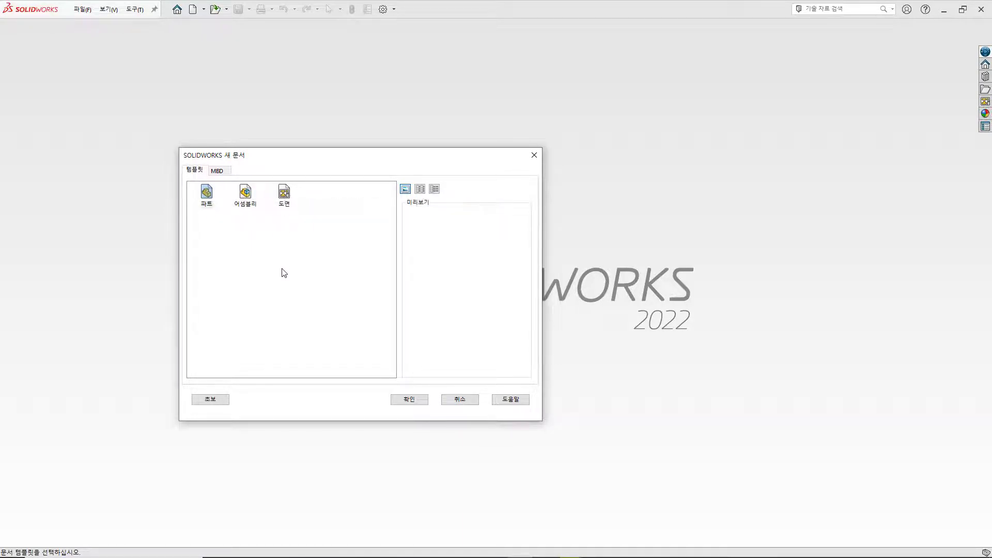
click(207, 195)
click(208, 401)
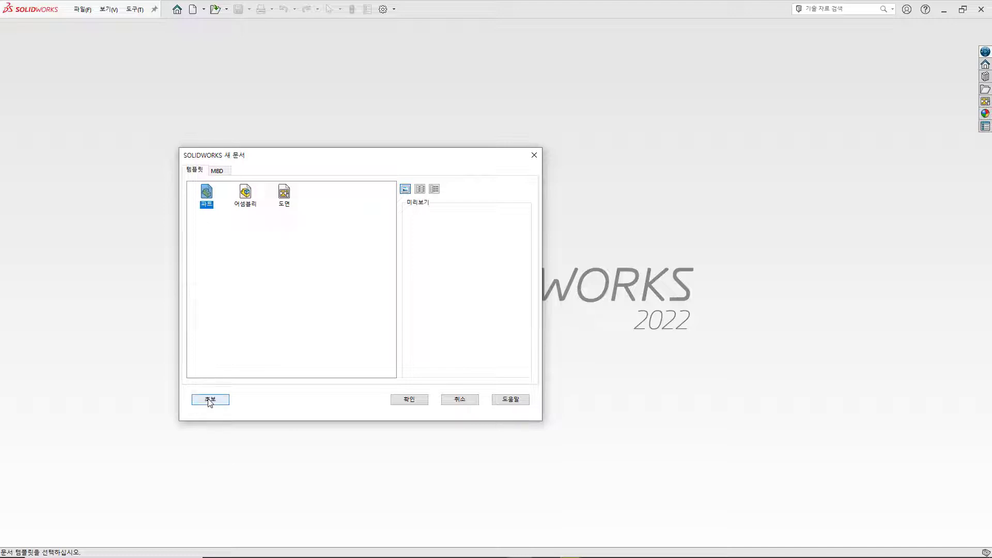
click(409, 400)
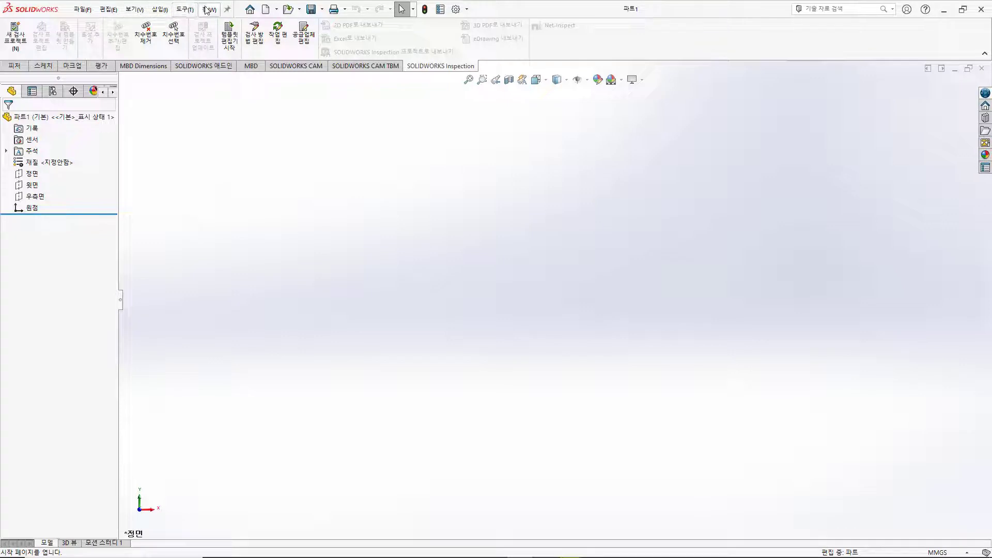
click(90, 10)
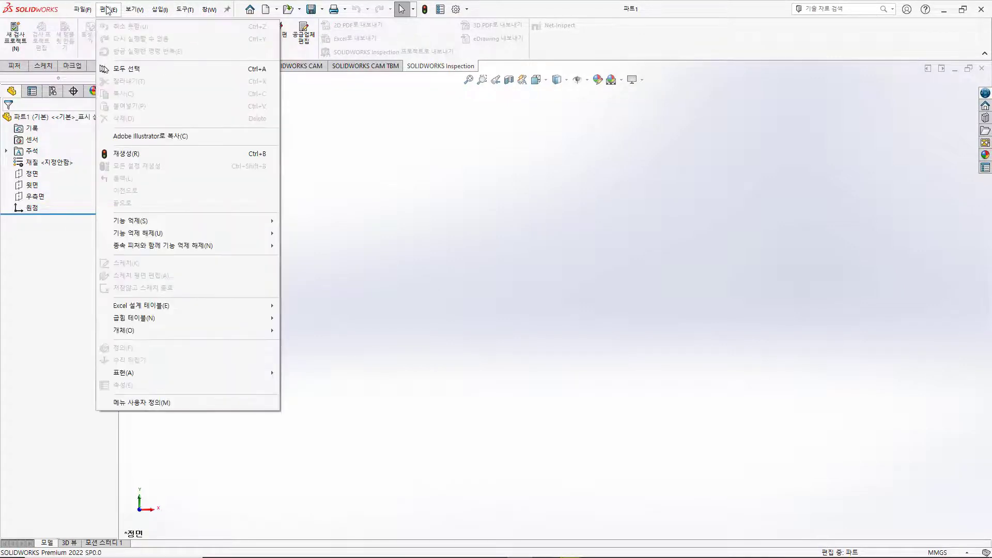
mouse_move(156, 11)
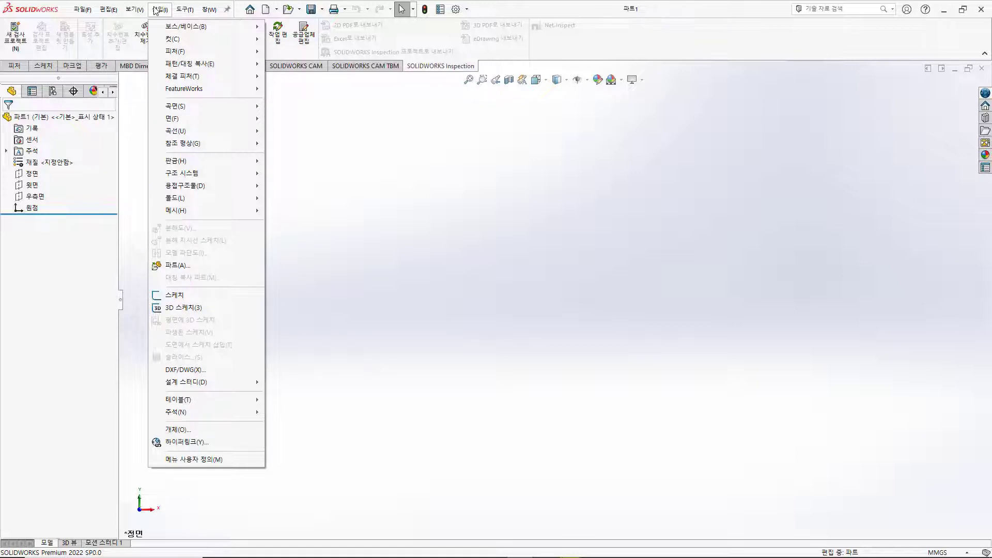
click(525, 8)
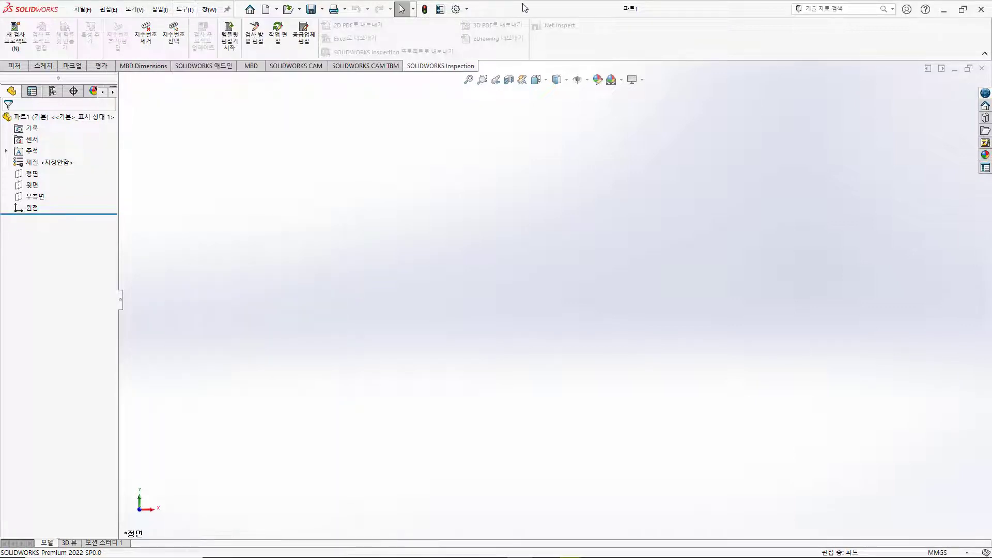
- Open the system options to look over the general settings, and cancel the dialog
click(468, 10)
click(479, 26)
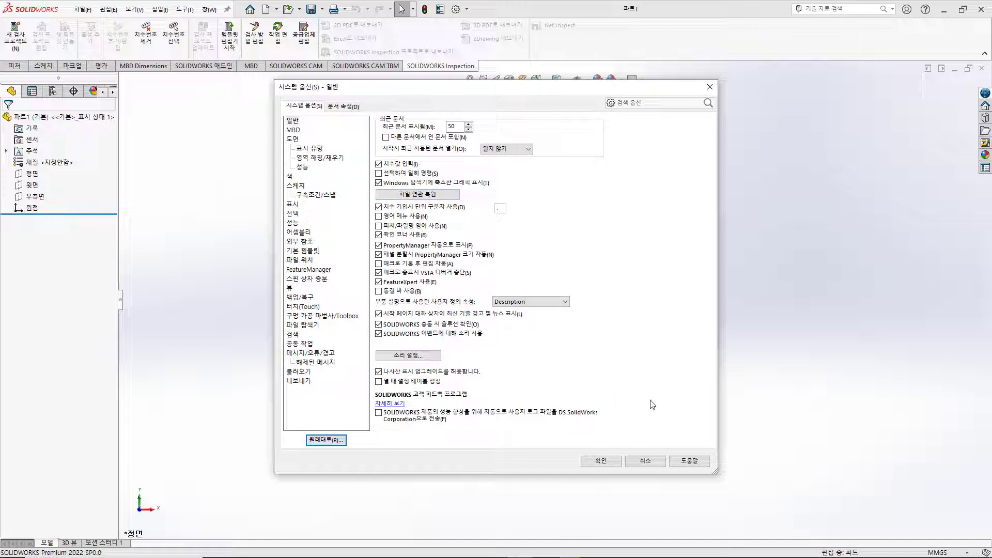
click(644, 460)
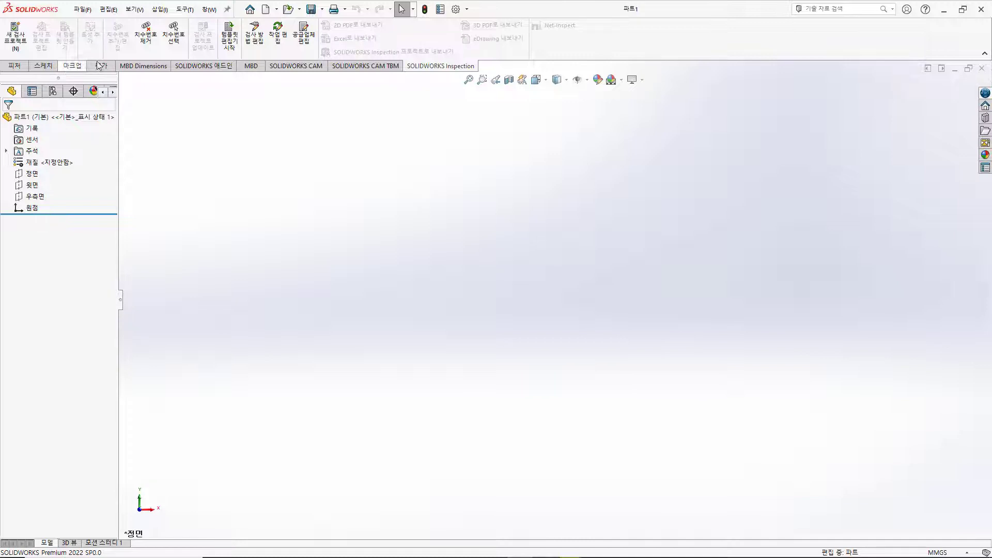
- Turn the CommandManager off and back on to show how its display is restored
right_click(594, 34)
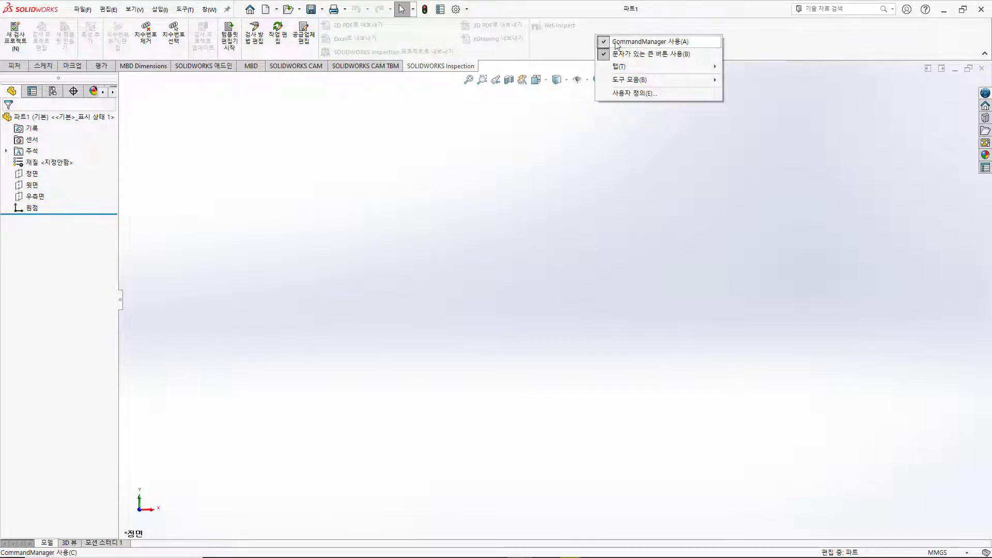
click(615, 43)
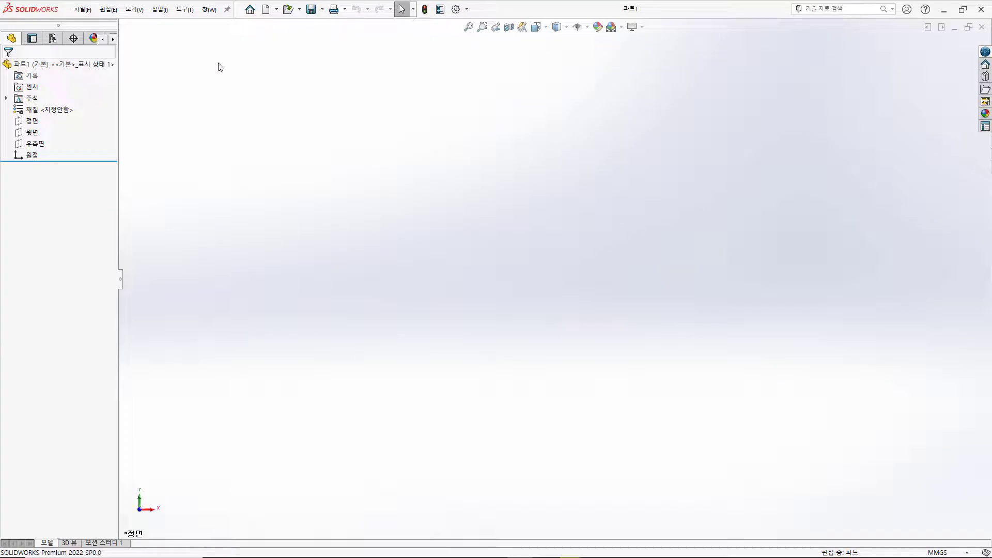
right_click(588, 10)
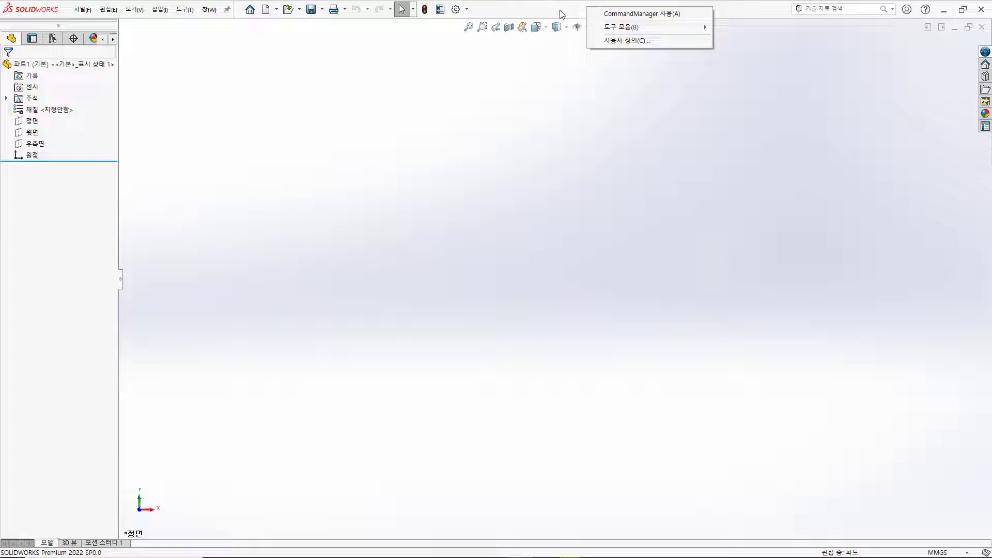
click(560, 14)
right_click(568, 11)
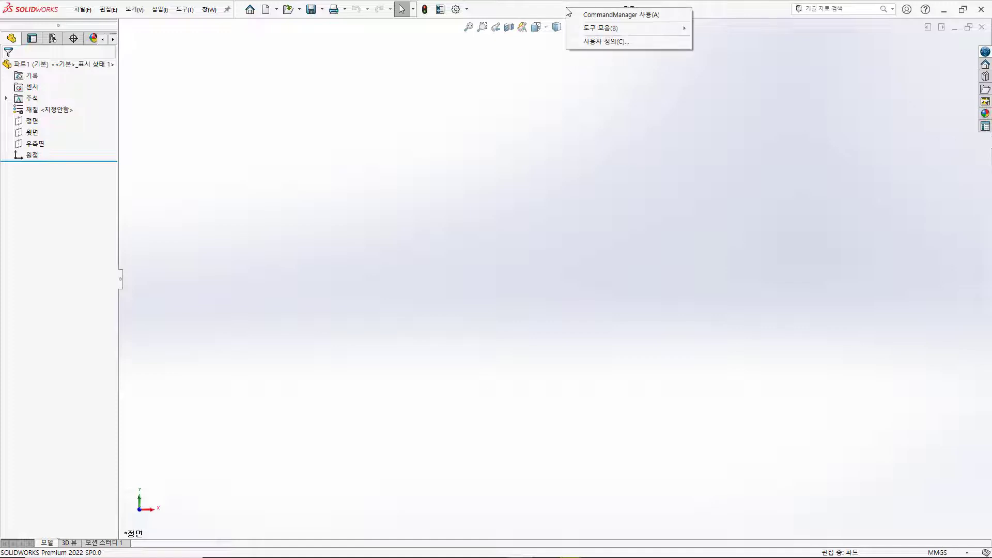
click(619, 17)
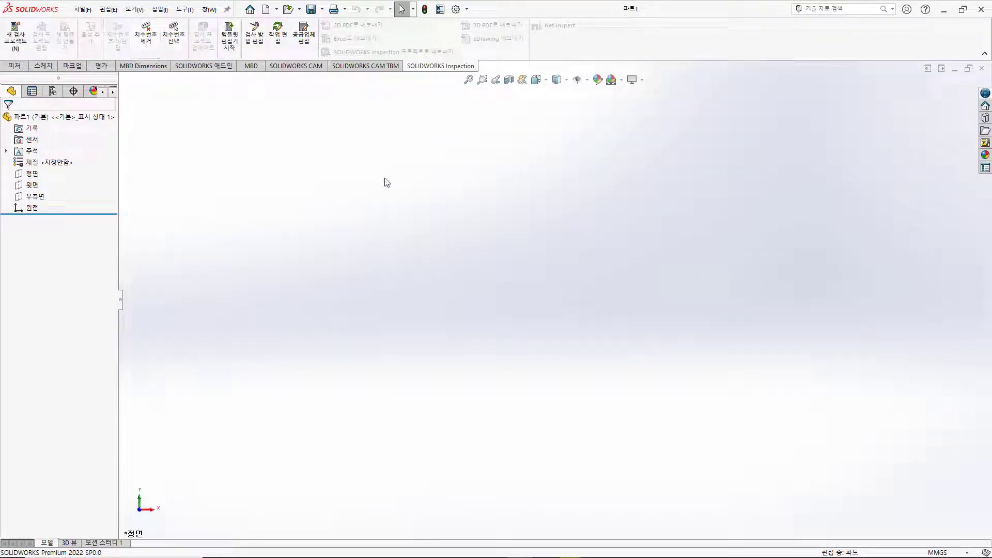
- Display the Features (피처) tools and the Sketch (스케치) tools in the CommandManager
click(20, 68)
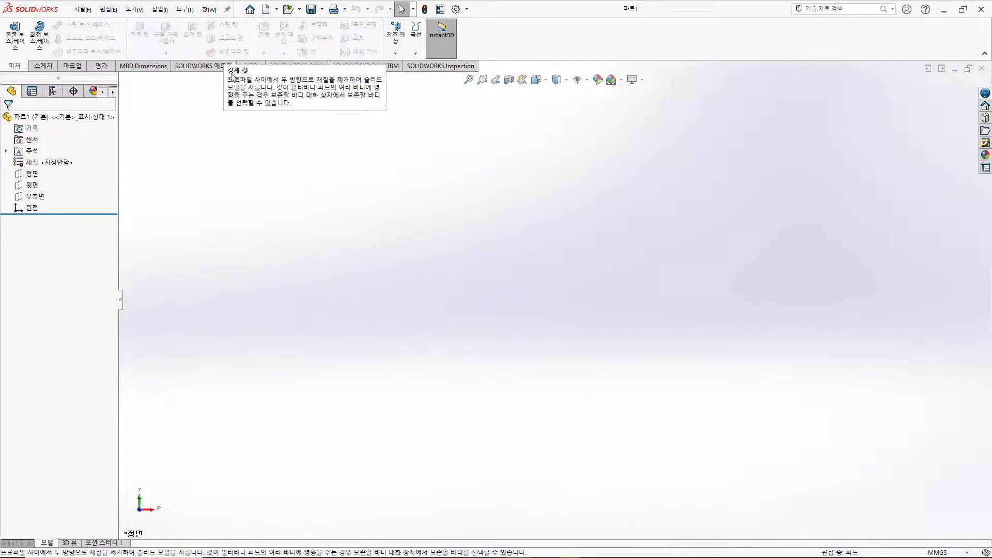
click(43, 65)
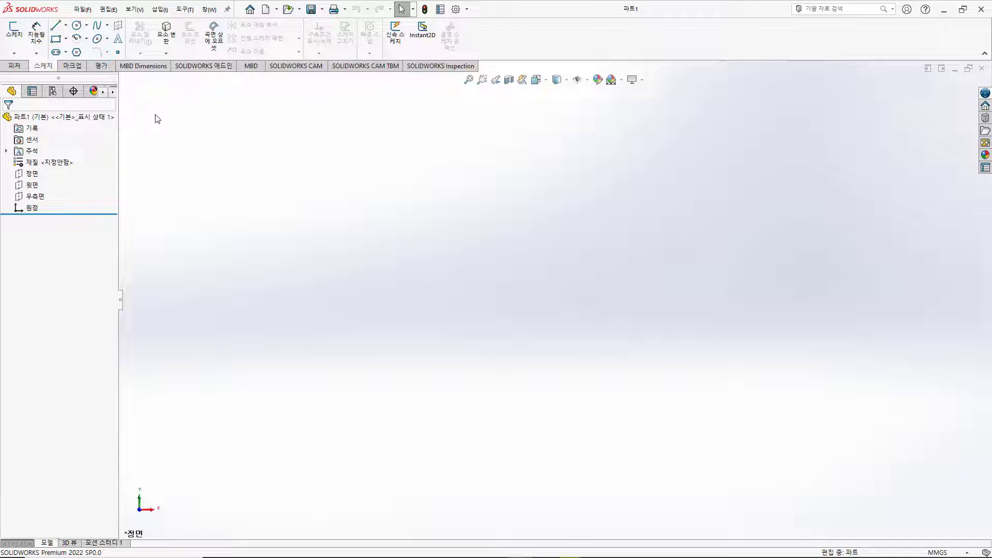
- Add the Surfaces (곡면) tab to the CommandManager, switching it off once and on again
right_click(520, 35)
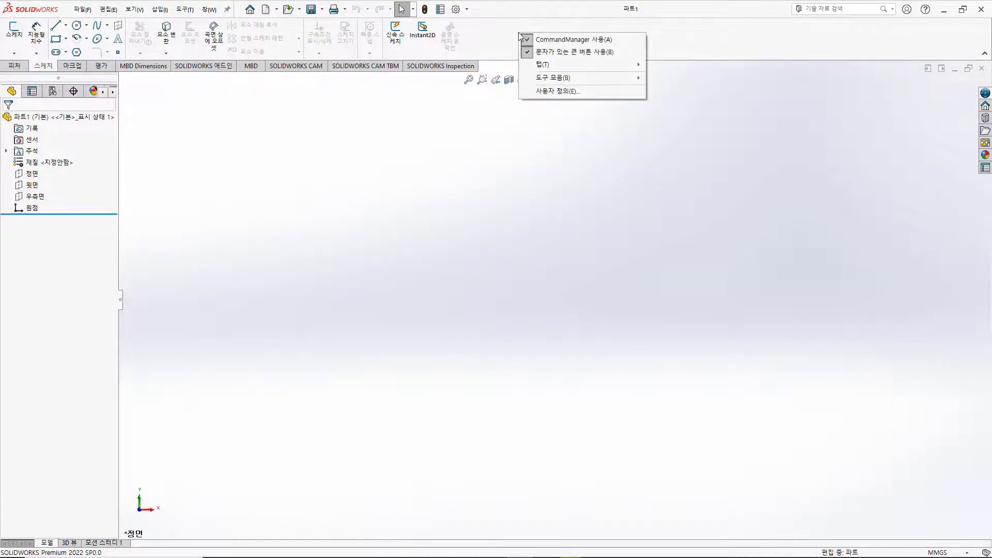
mouse_move(569, 64)
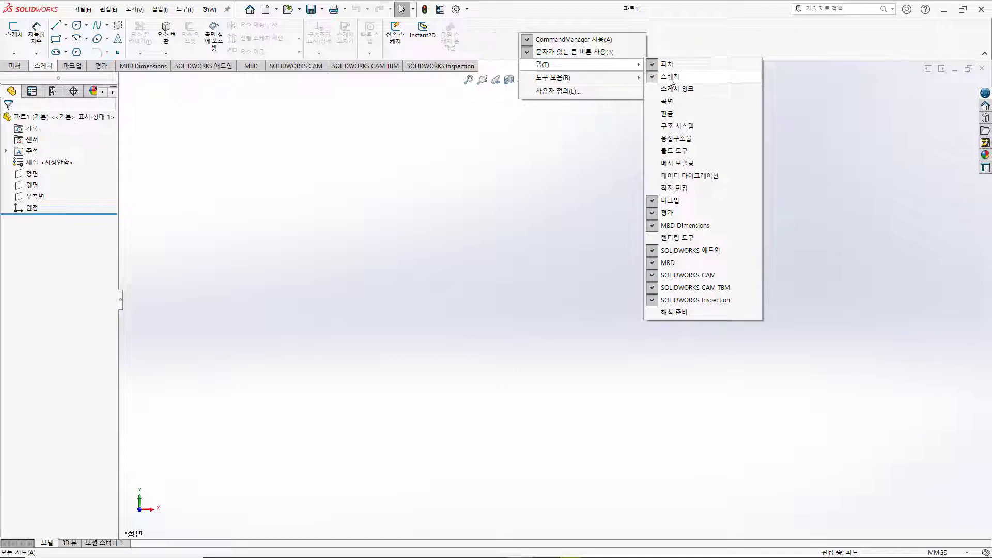
click(680, 105)
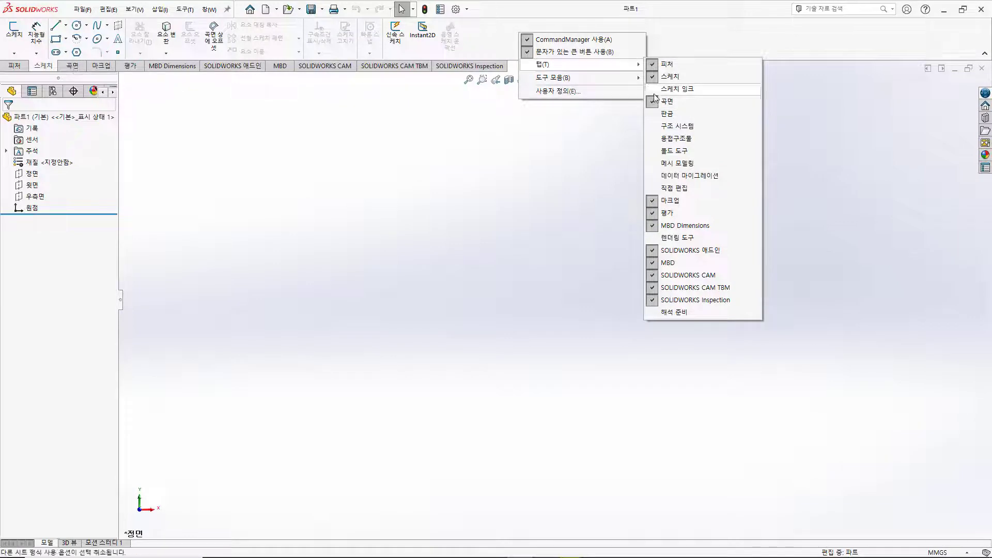
click(678, 102)
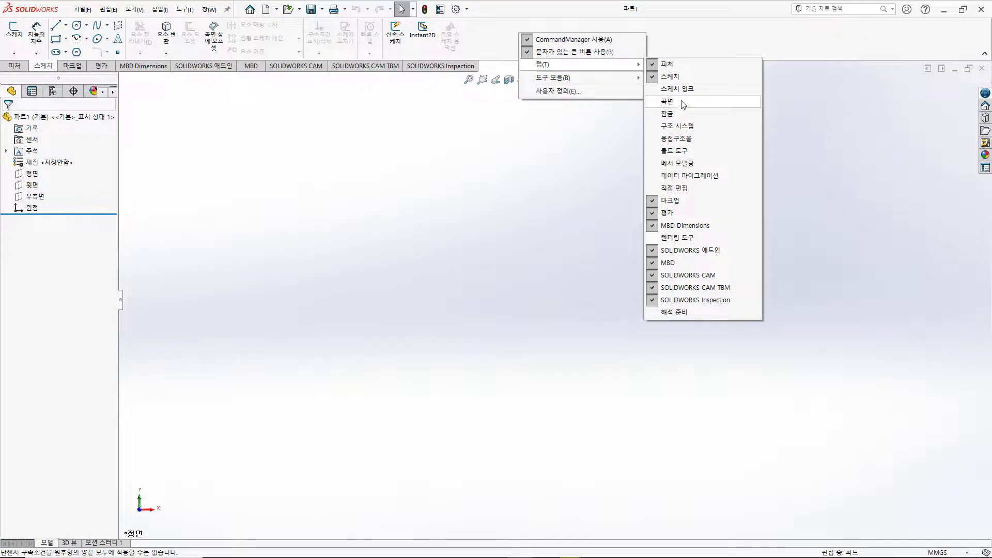
click(684, 105)
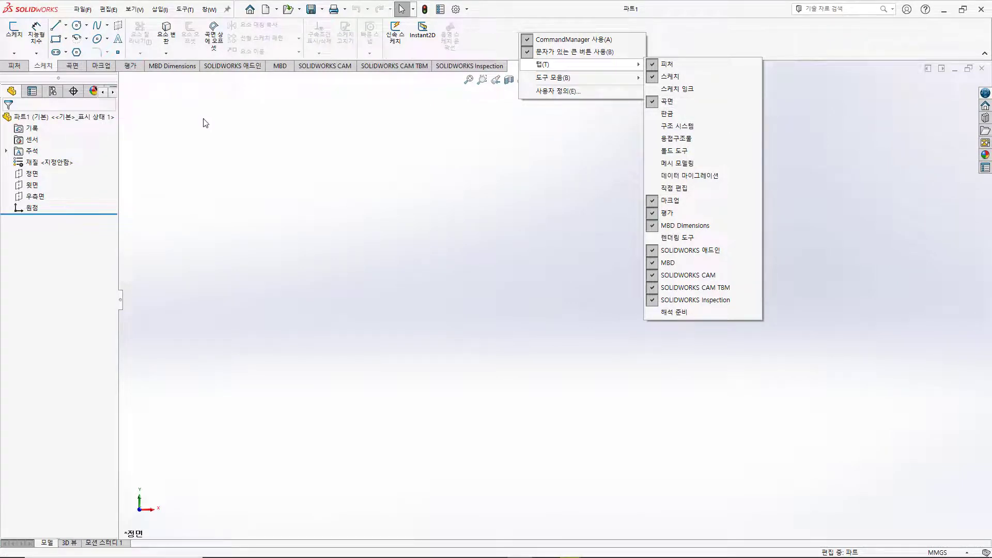
- Add the Sheet Metal (판금) tab to the CommandManager and display its tools
click(687, 114)
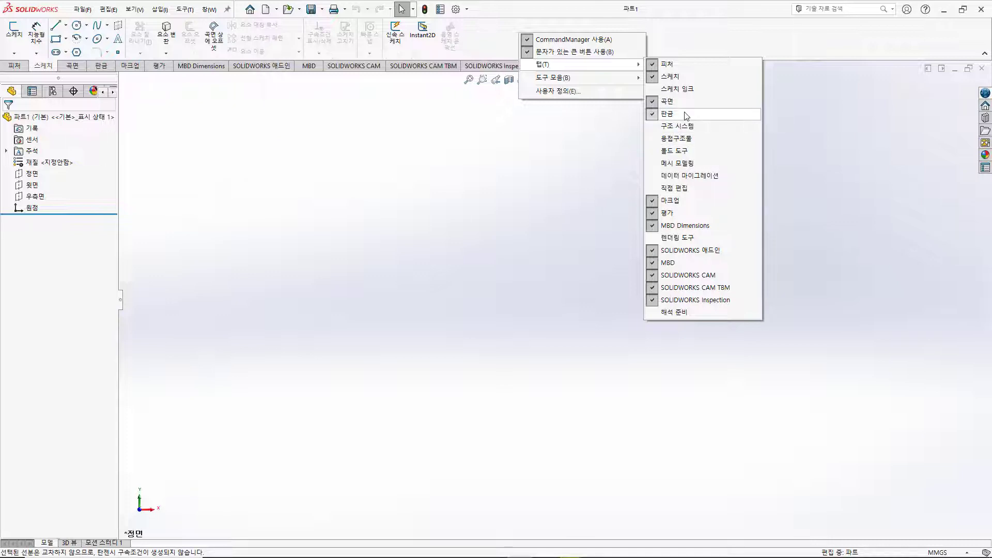
click(105, 68)
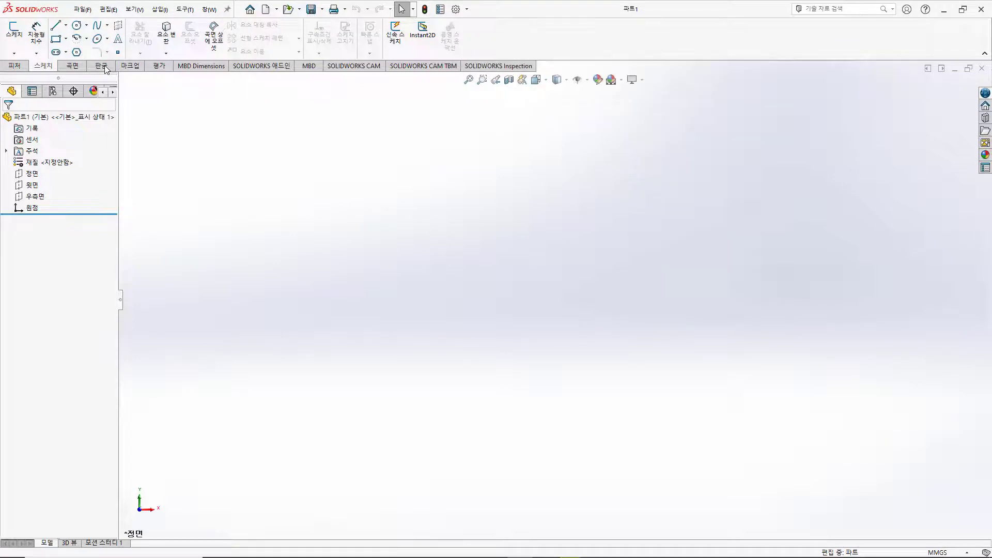
click(102, 66)
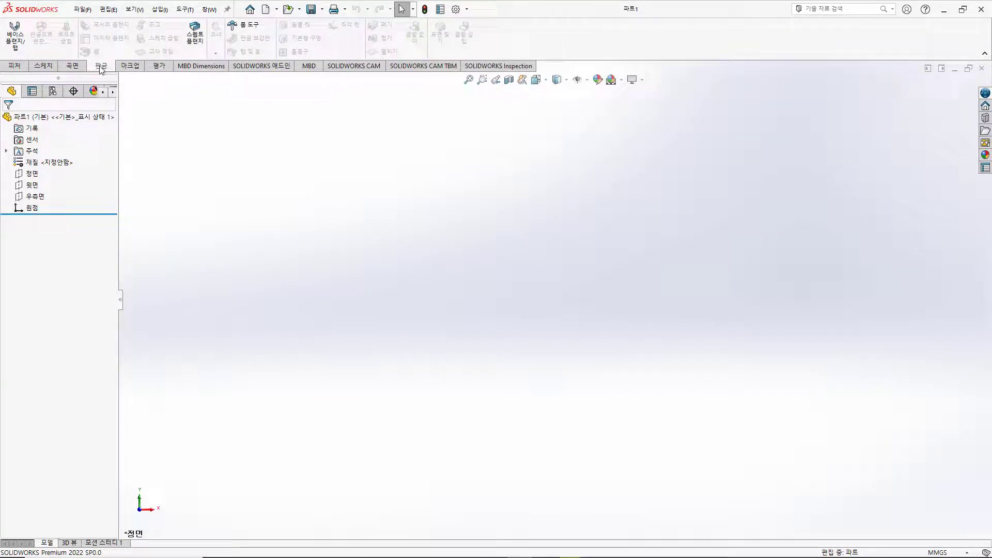
- Remove the Sheet Metal (판금) tab from the CommandManager
right_click(101, 68)
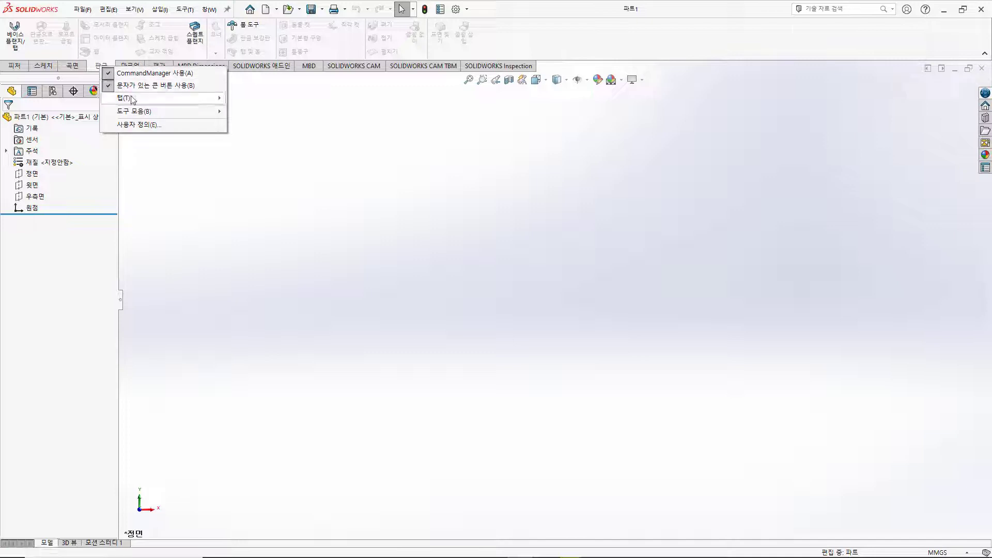
mouse_move(134, 99)
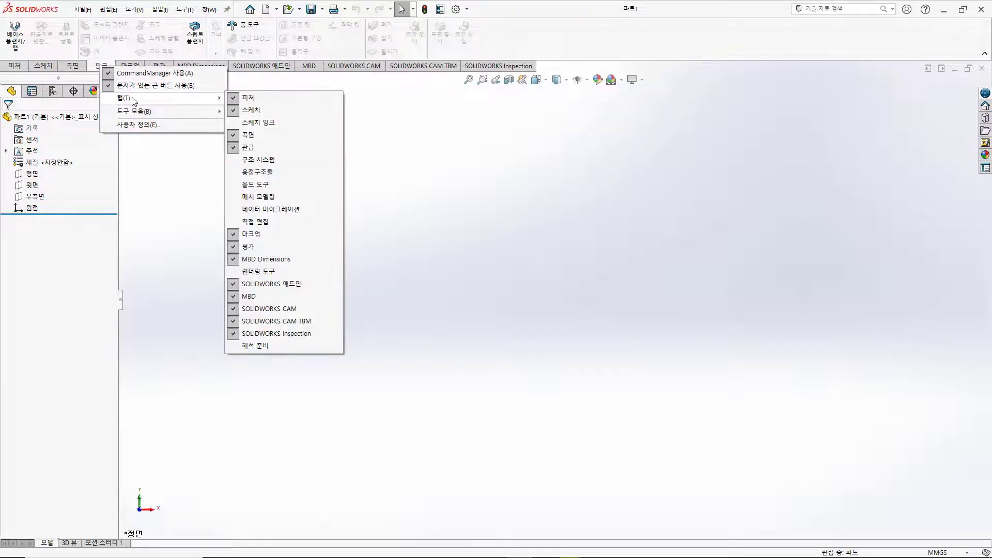
click(269, 148)
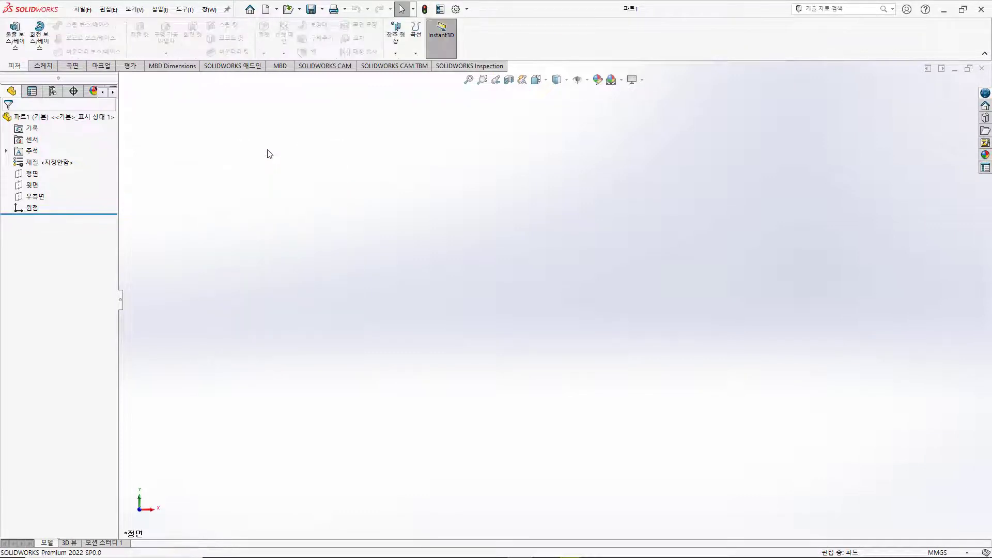
- Display the SOLIDWORKS Inspection, SOLIDWORKS CAM TBM and SOLIDWORKS CAM tools in the CommandManager
click(453, 67)
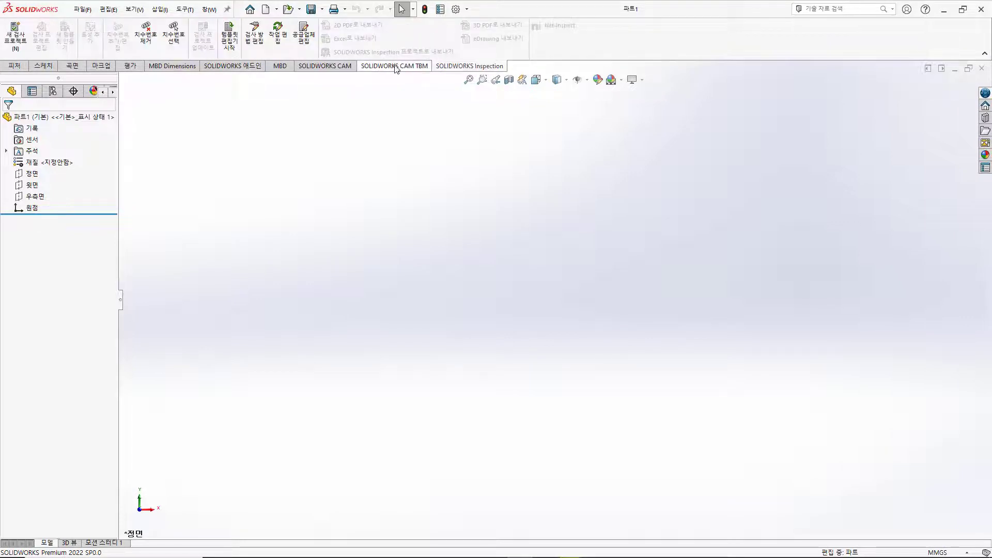
click(395, 66)
click(323, 67)
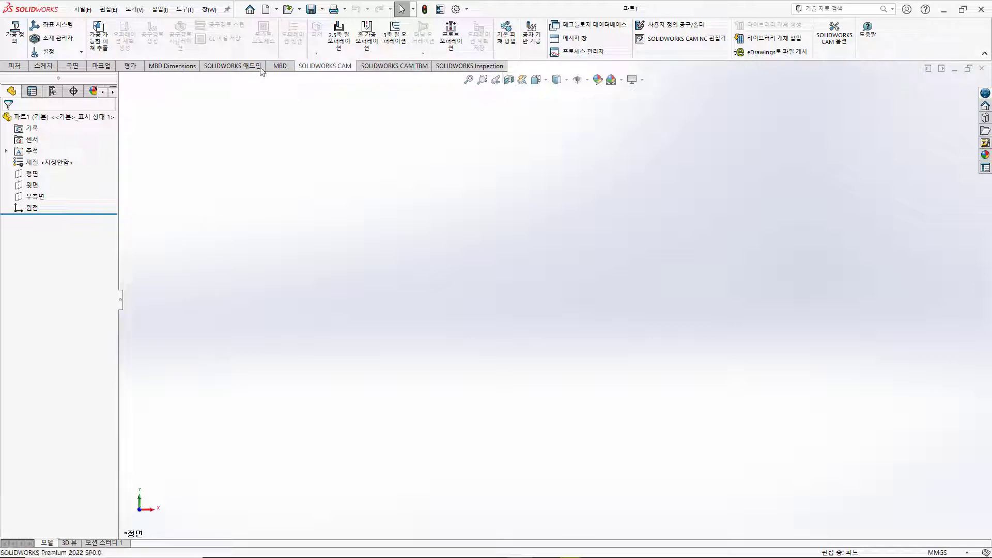
- Hide the SOLIDWORKS CAM TBM tab of the CommandManager and restore it
right_click(322, 68)
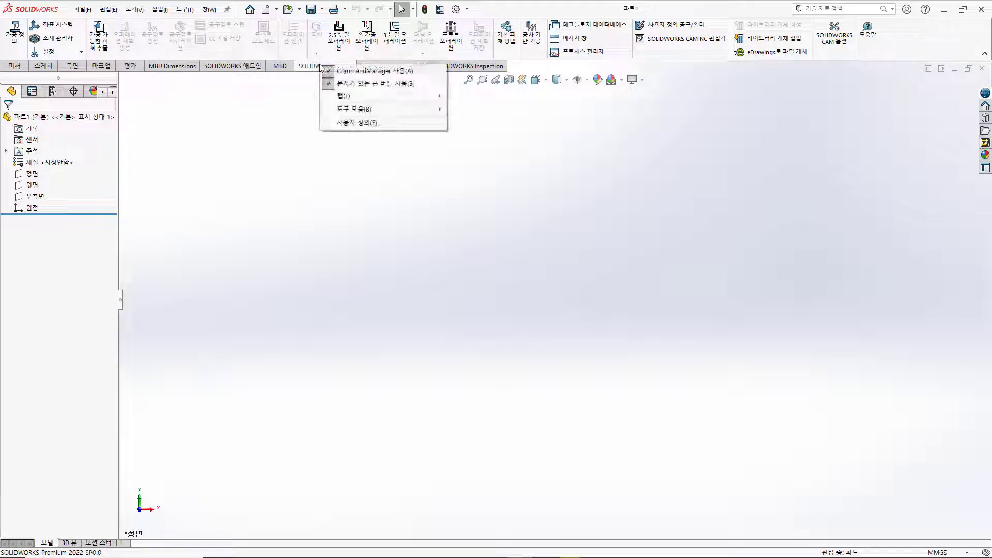
mouse_move(362, 95)
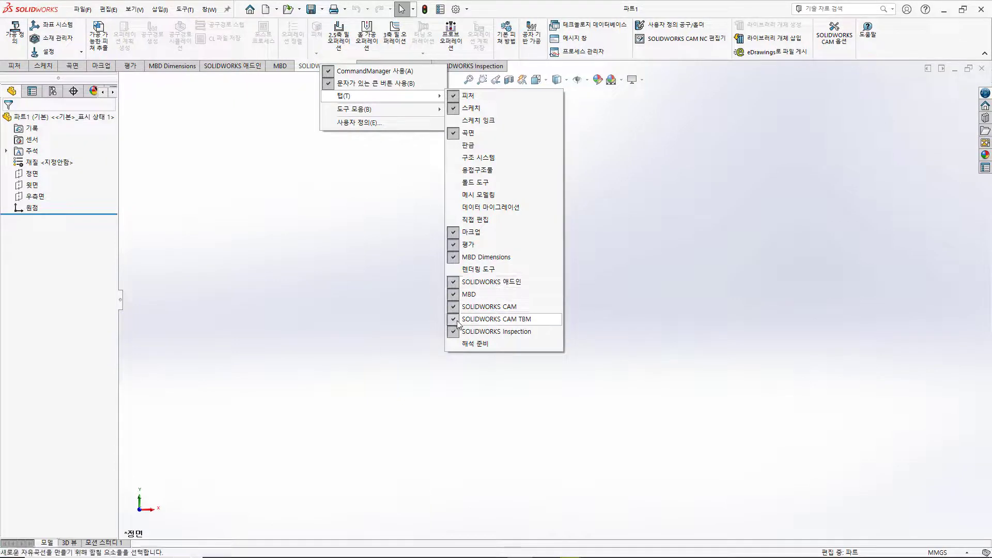
click(475, 319)
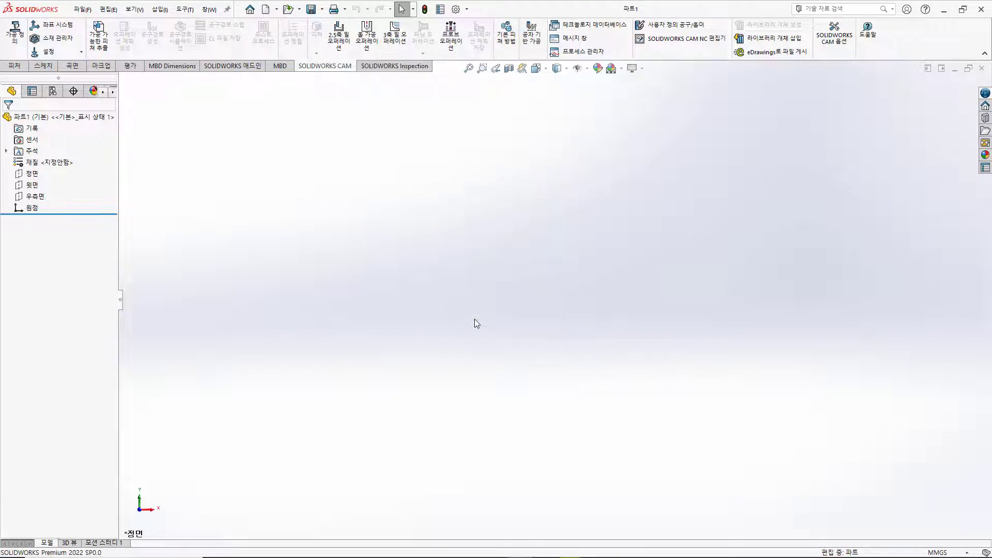
right_click(338, 70)
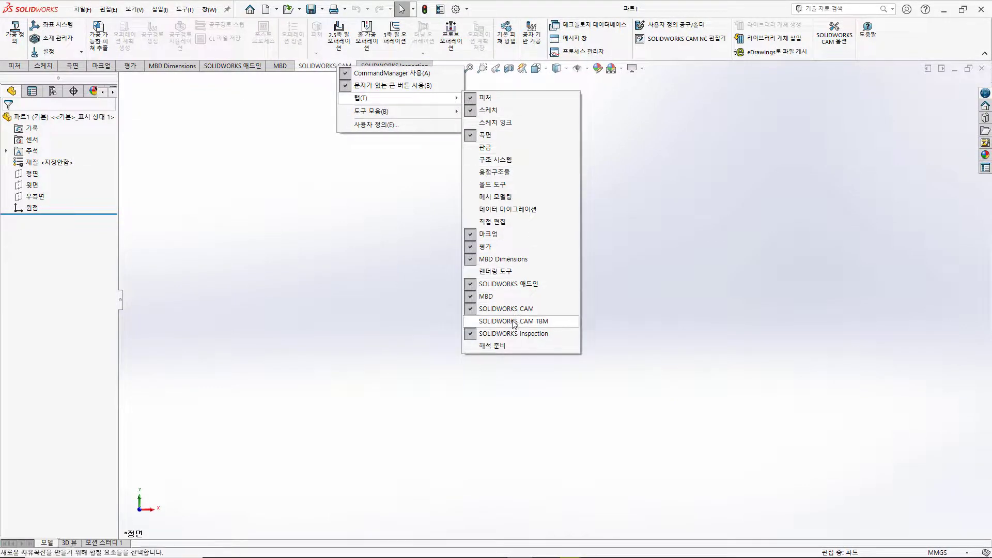
click(529, 321)
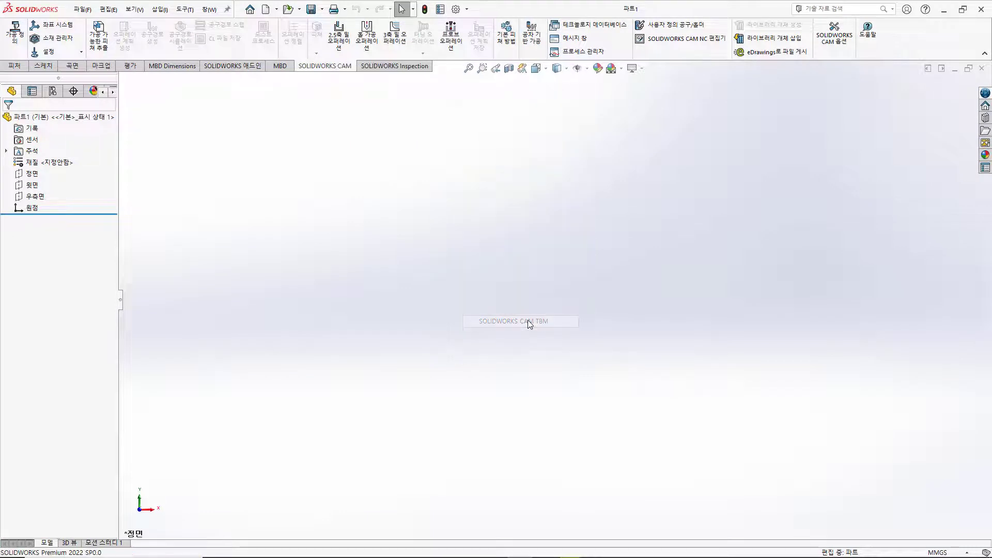
- Look over the Surfaces (곡면) and Features (피처) tools, and return to the Sketch (스케치) tools in the CommandManager
click(73, 66)
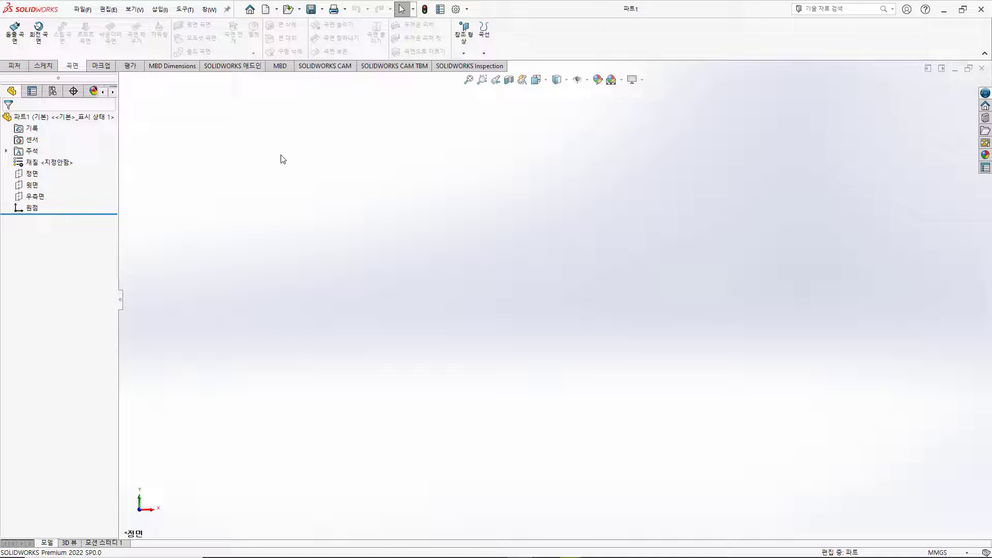
click(13, 67)
click(72, 66)
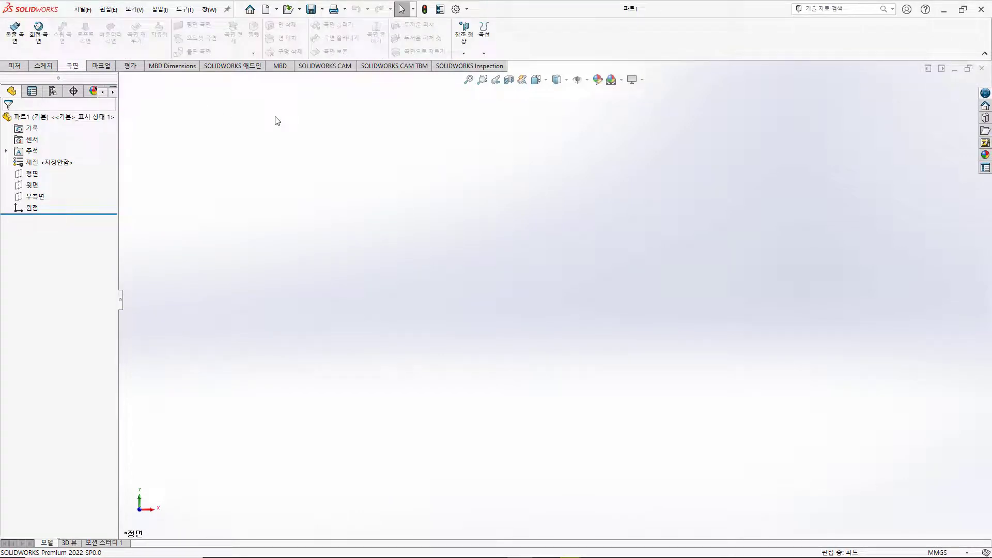
click(44, 67)
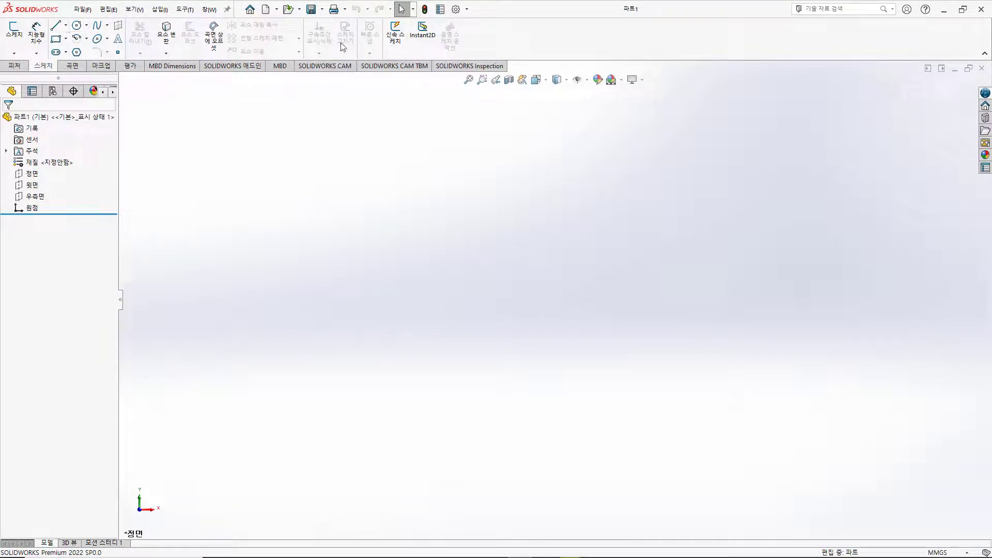
right_click(519, 32)
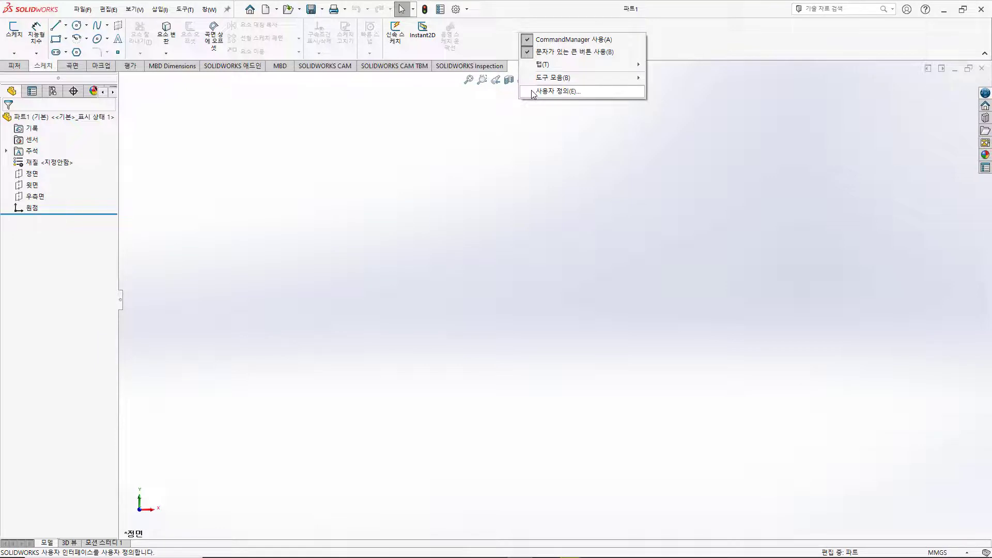
click(514, 11)
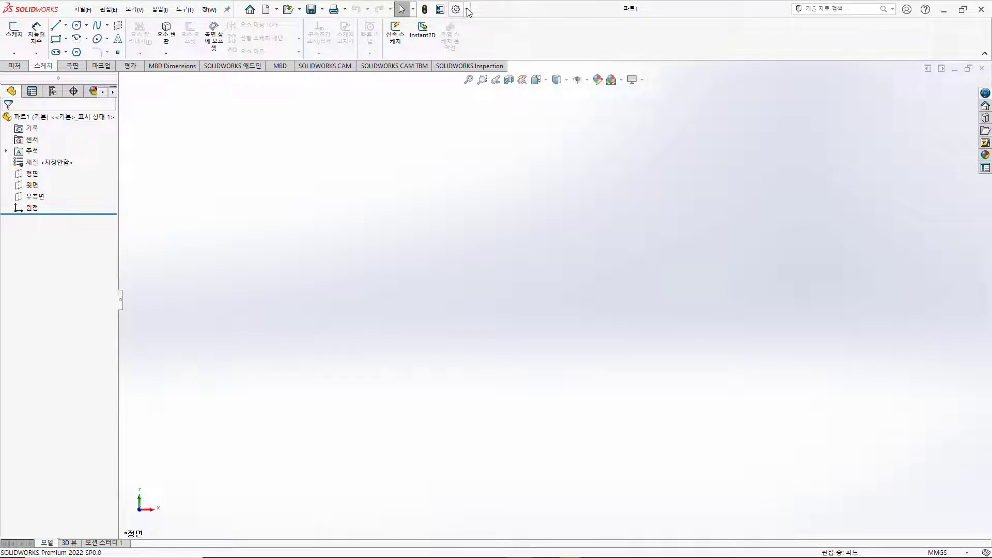
click(468, 10)
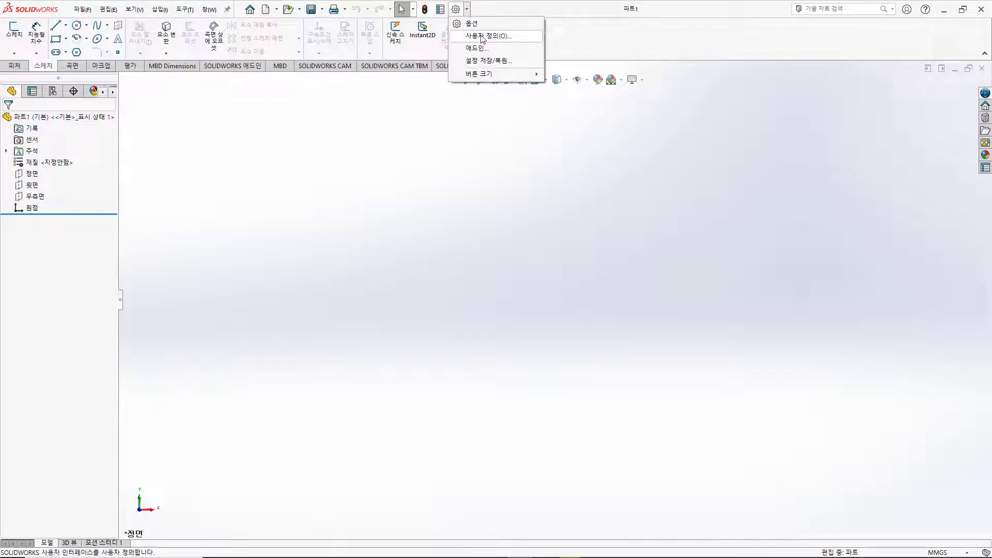
click(496, 23)
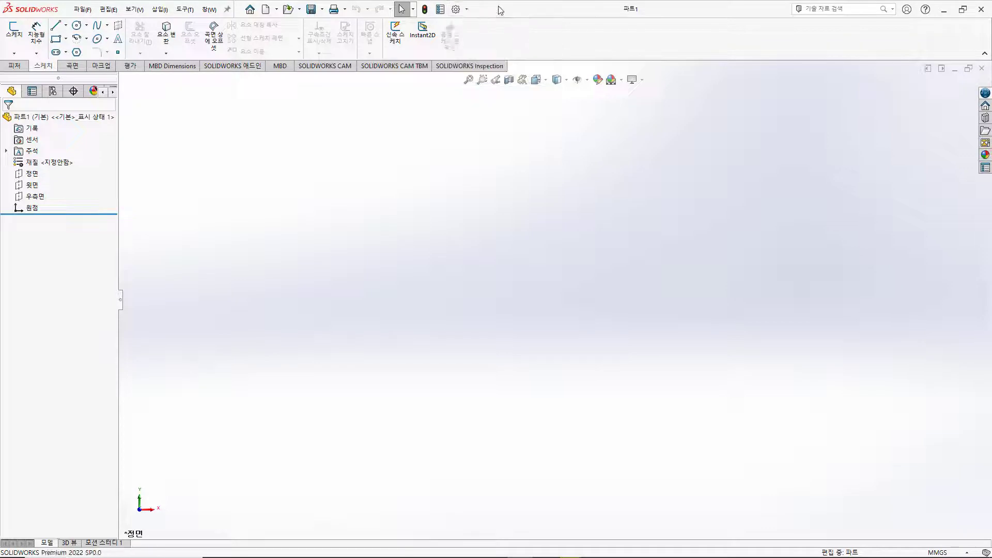
- Open the interface customization (사용자 정의) and show the available commands of the Sketch (스케치) category
right_click(542, 37)
click(592, 100)
click(385, 118)
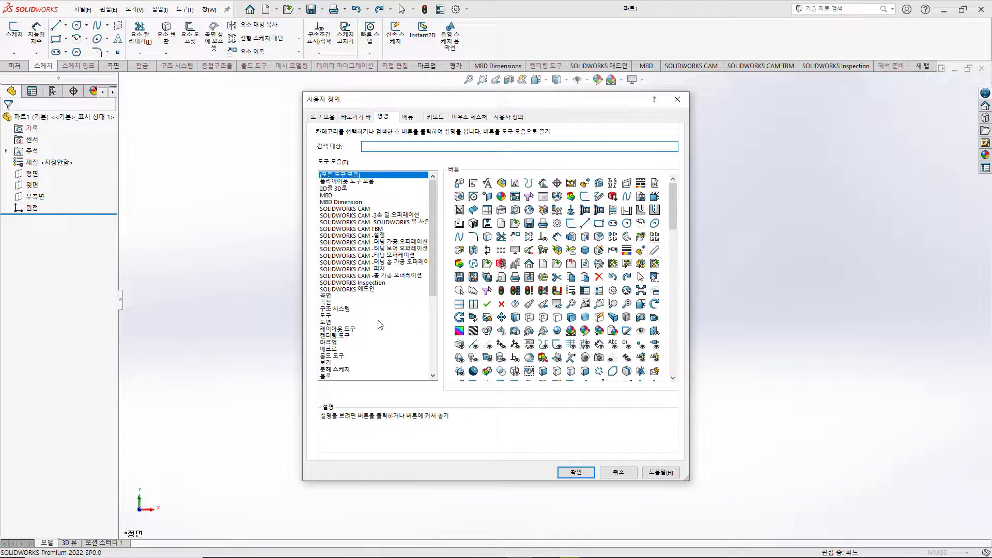
scroll(363, 344, down, 1)
scroll(363, 343, down, 4)
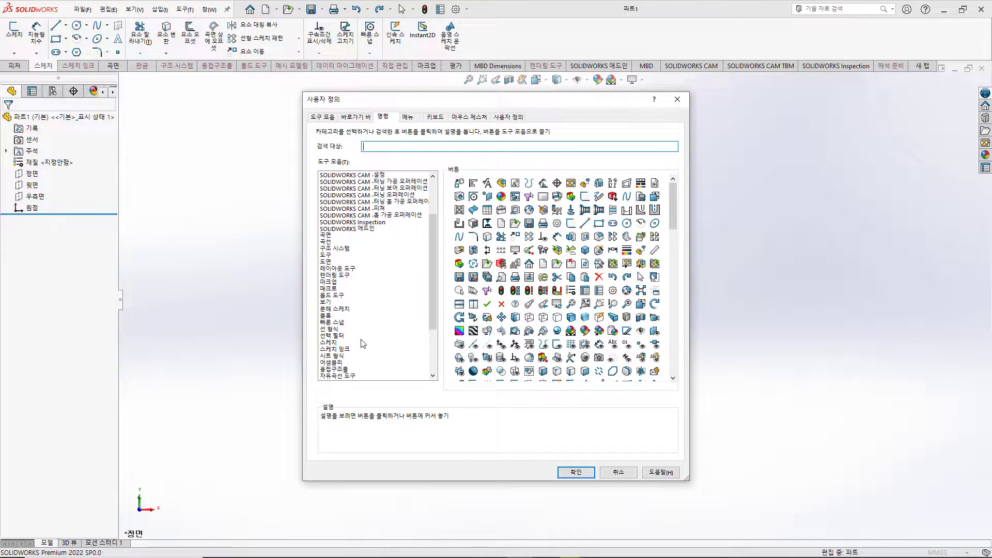
scroll(363, 343, down, 2)
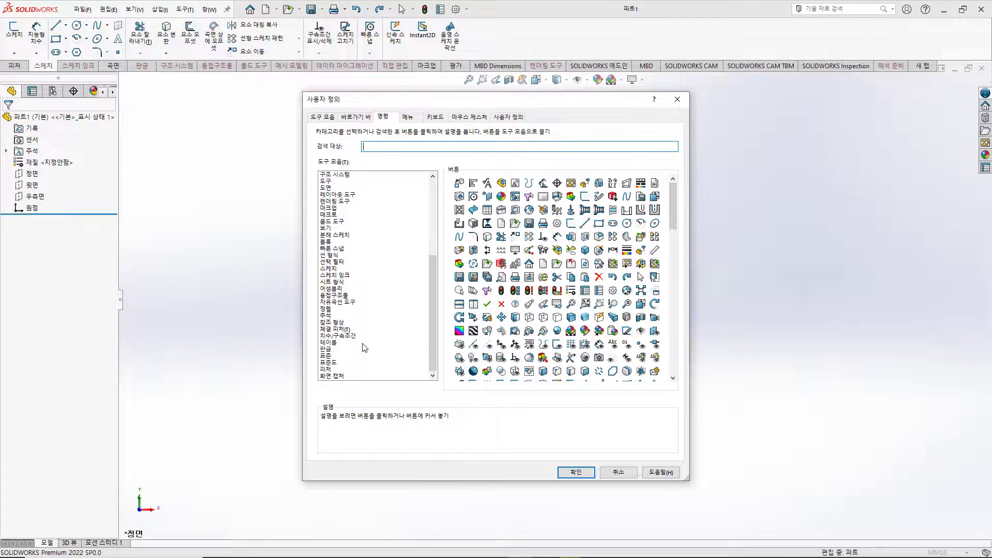
click(334, 269)
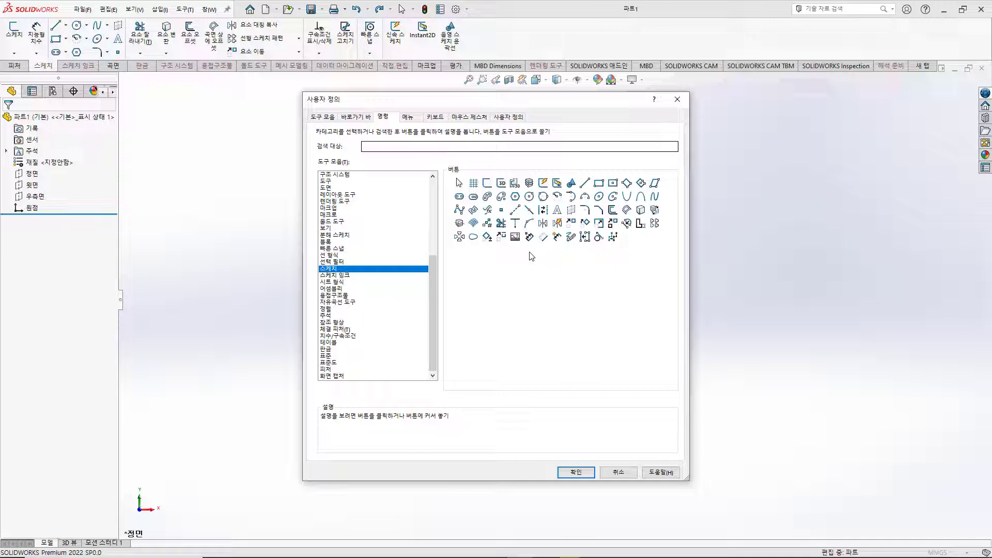
- Add the Circular Sketch Pattern (원형 스케치 패턴) command to the Sketch tools in the CommandManager and take it out again
mouse_move(656, 226)
mouse_move(458, 241)
click(459, 239)
drag(460, 240, 491, 46)
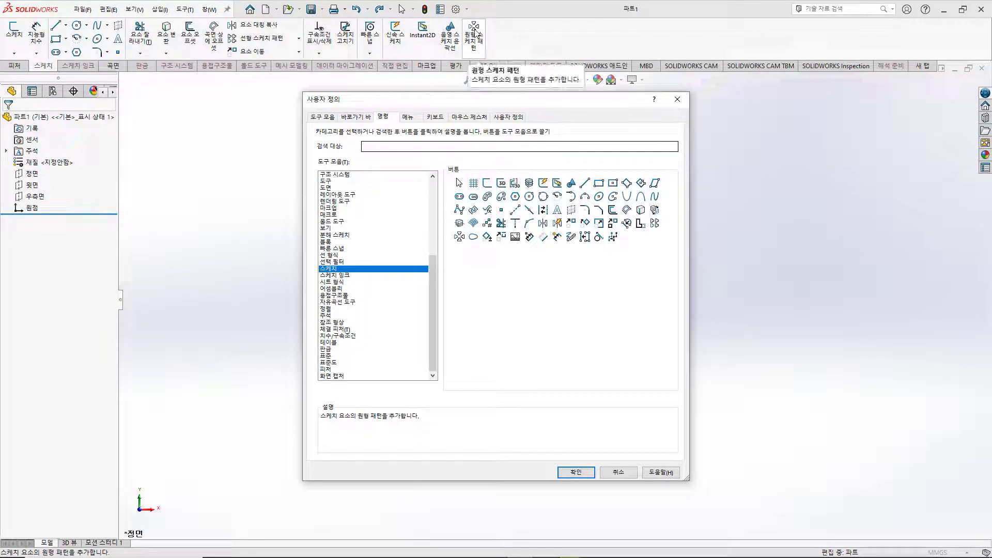
drag(476, 34, 256, 129)
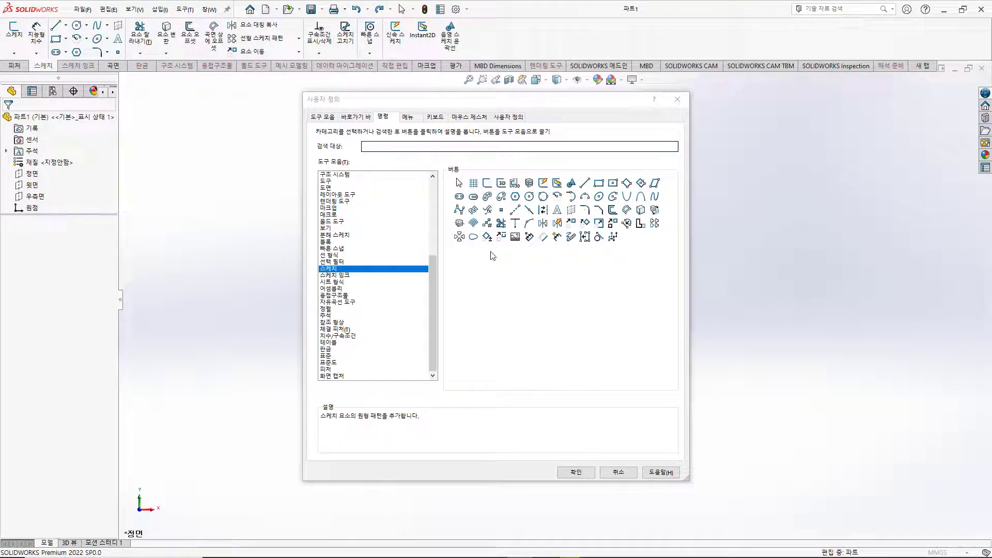
- Add the Normal To (면에 수직으로 보기) command from the Standard Views (표준도) category to the Sketch tools and confirm the customization
click(435, 290)
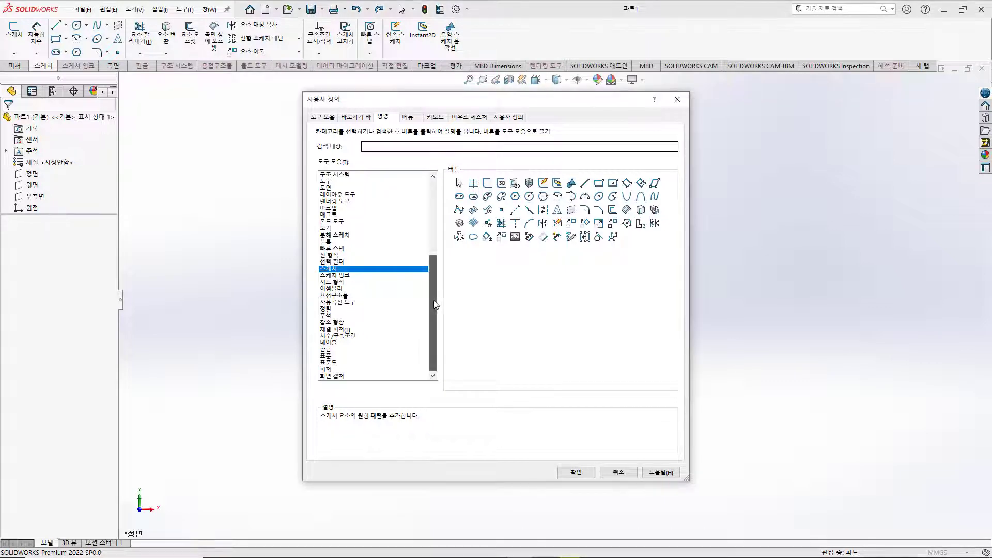
click(334, 363)
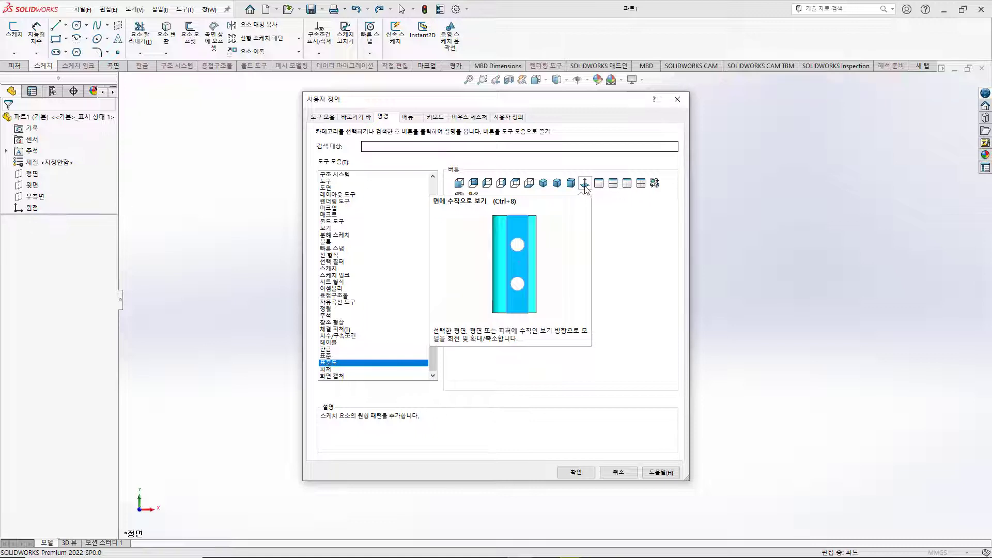
drag(585, 184, 504, 44)
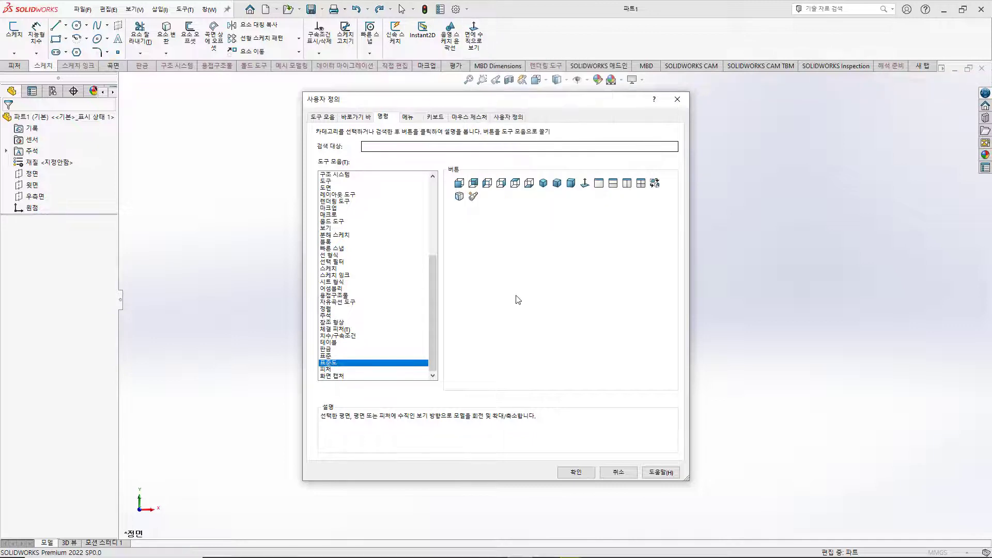
click(574, 472)
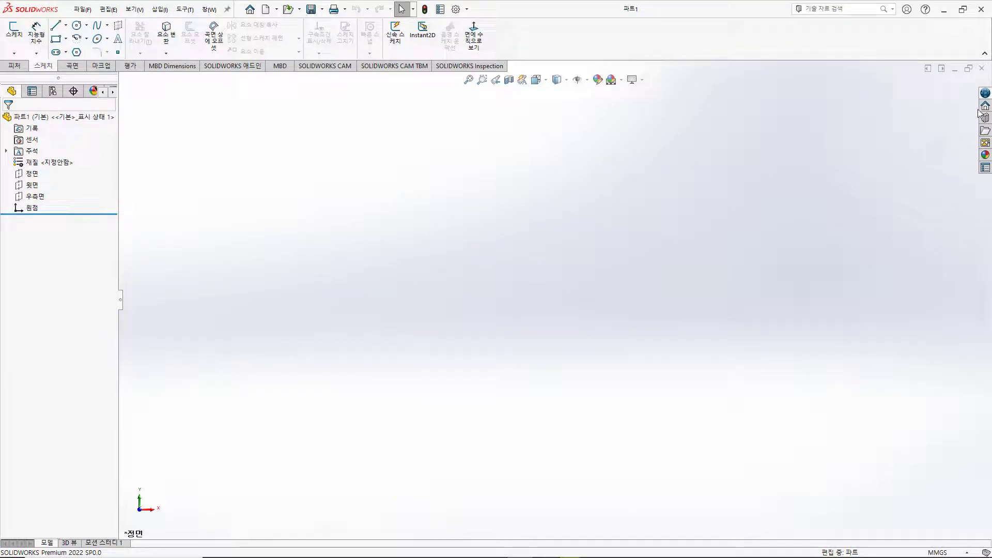
- Show the list of available toolbars (도구 모음) and close it without changing any
right_click(933, 41)
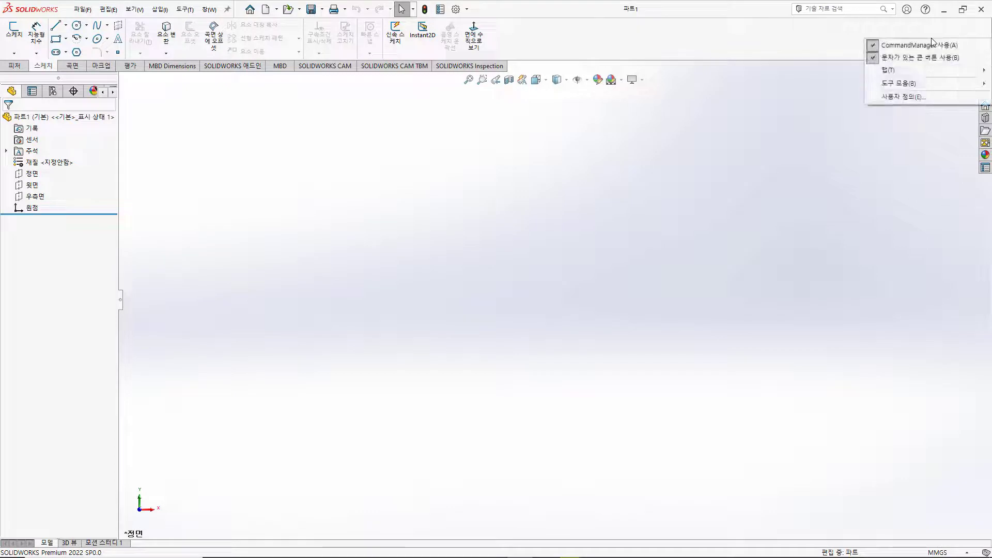
mouse_move(923, 82)
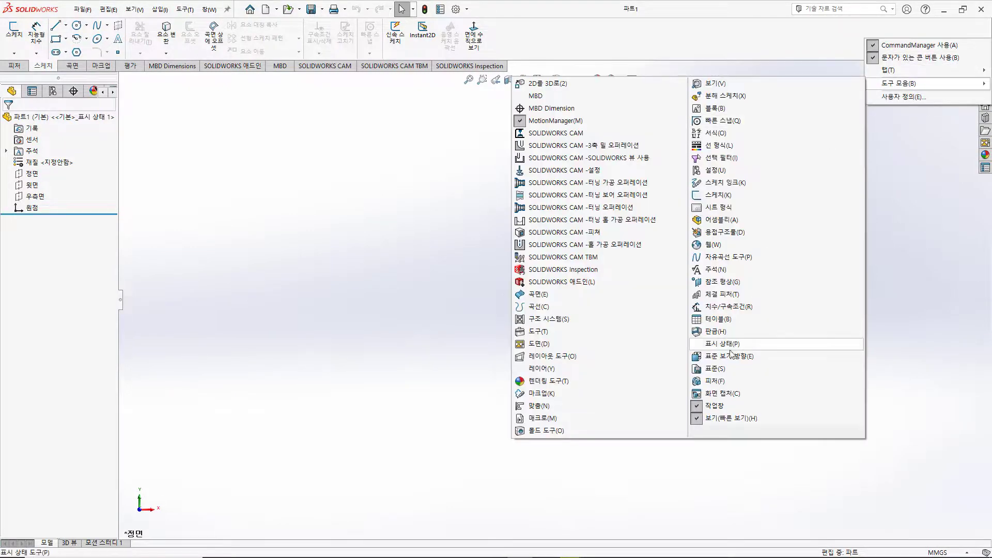
click(929, 258)
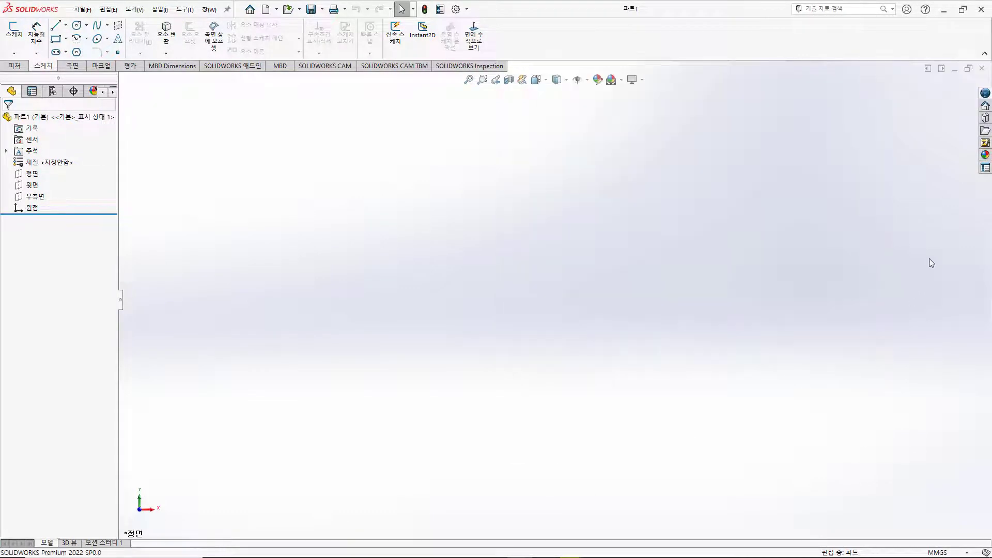
- Look over the SOLIDWORKS Resources (리소스), and add in Toolbox from the Design Library (설계 라이브러리)
click(986, 106)
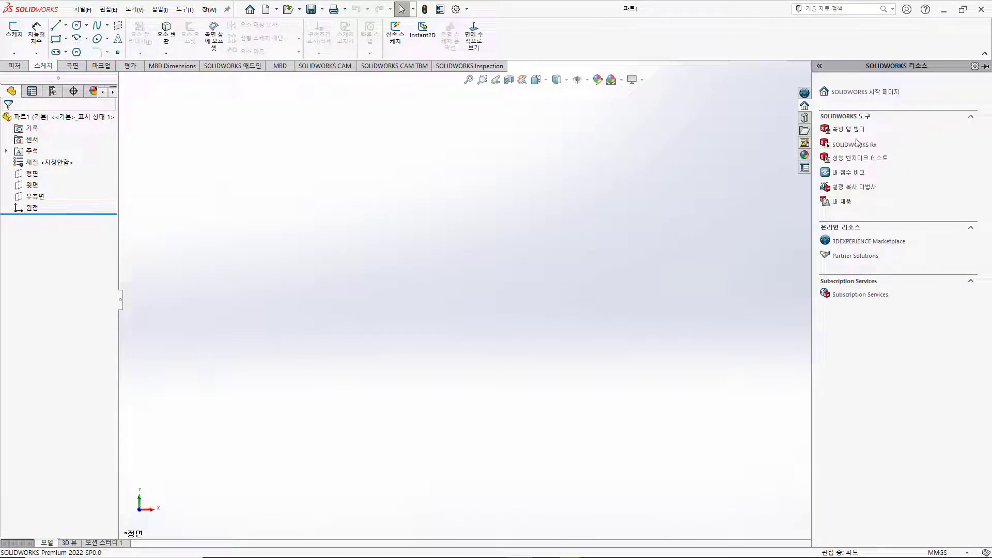
click(806, 120)
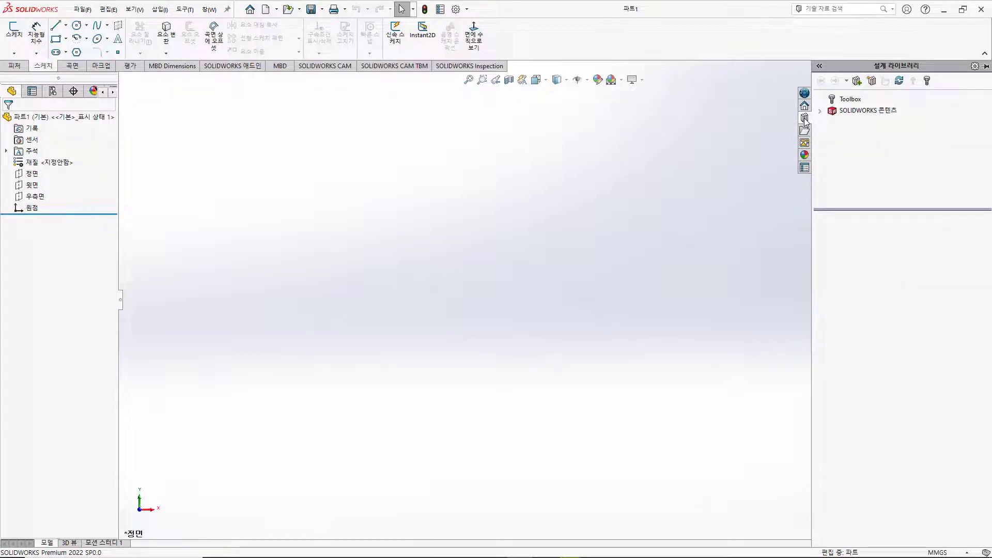
click(856, 101)
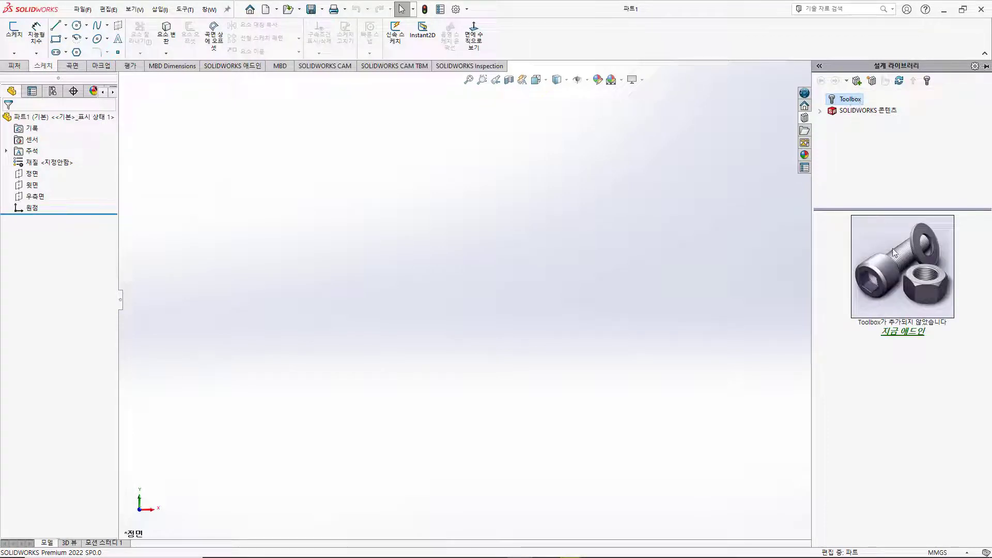
click(908, 333)
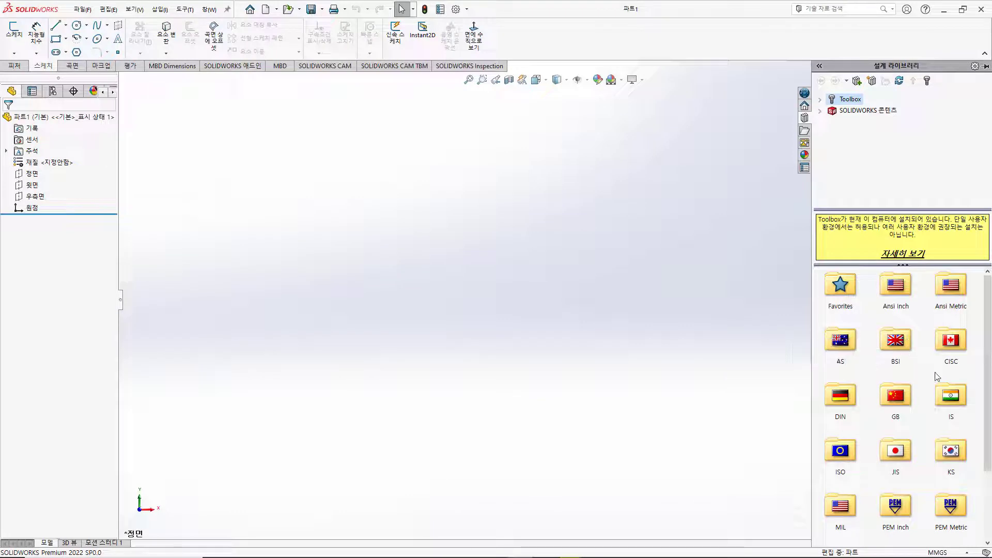
- Insert the grade A hexagon head bolt KS B 1002 from the KS Toolbox as a derived part, adopting the base part's units
click(956, 453)
double_click(956, 453)
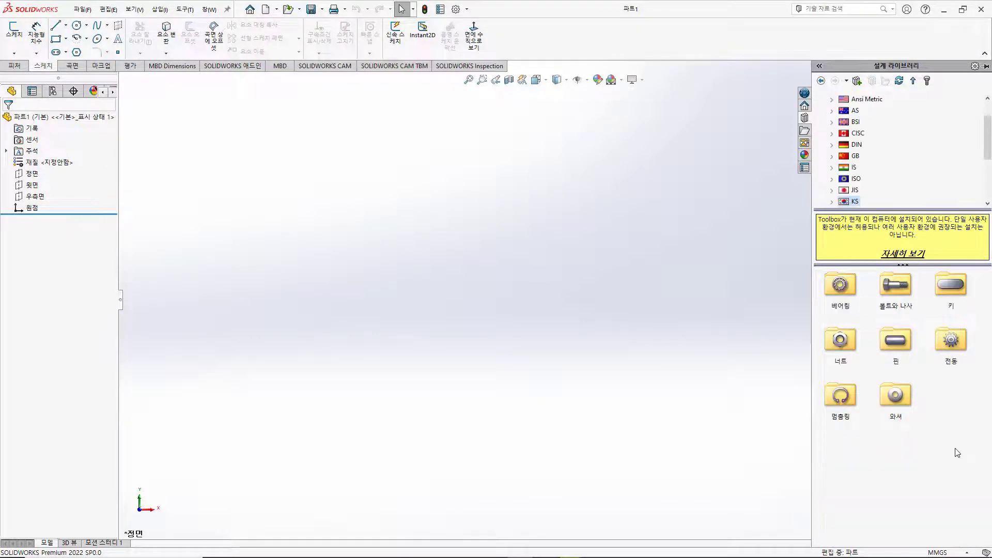
double_click(898, 287)
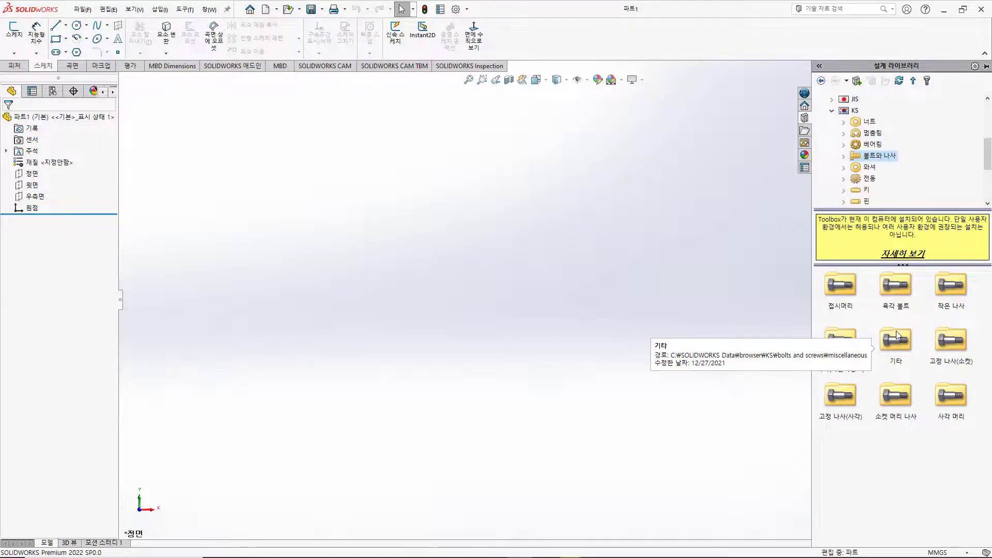
double_click(901, 283)
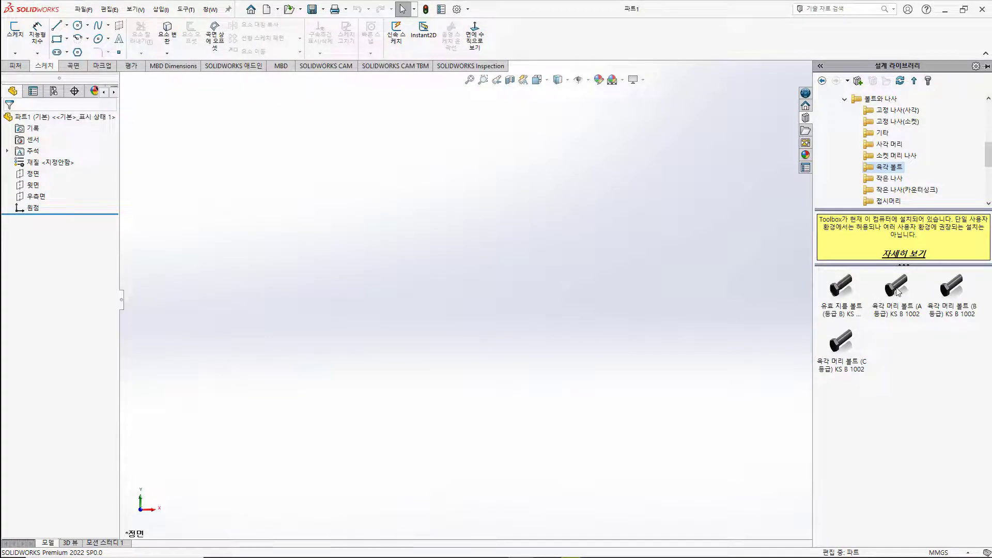
drag(898, 292, 464, 292)
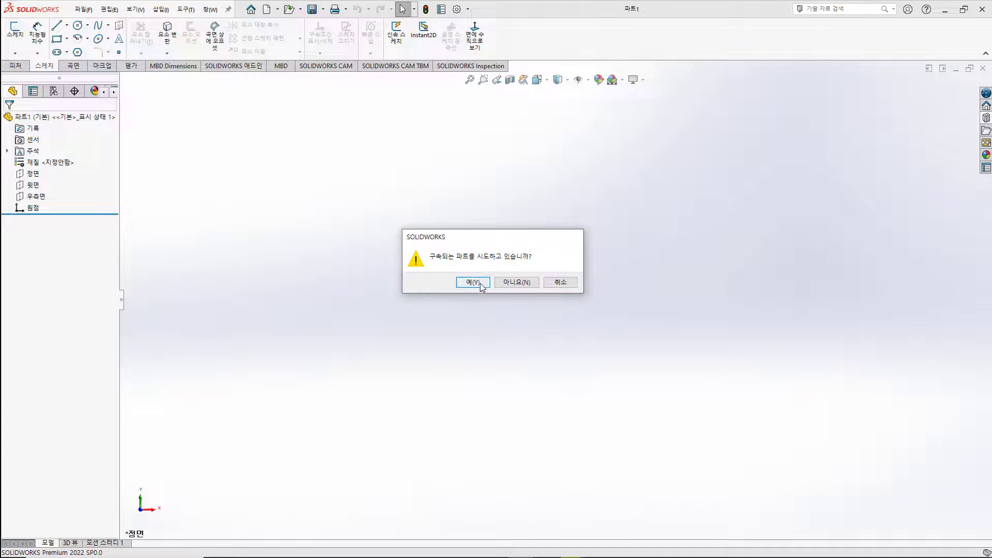
click(481, 285)
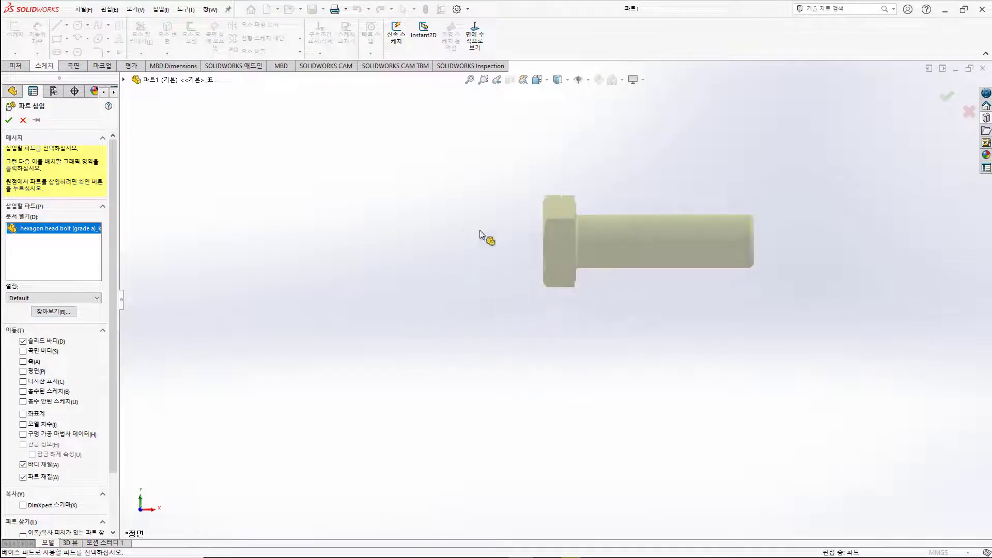
click(443, 293)
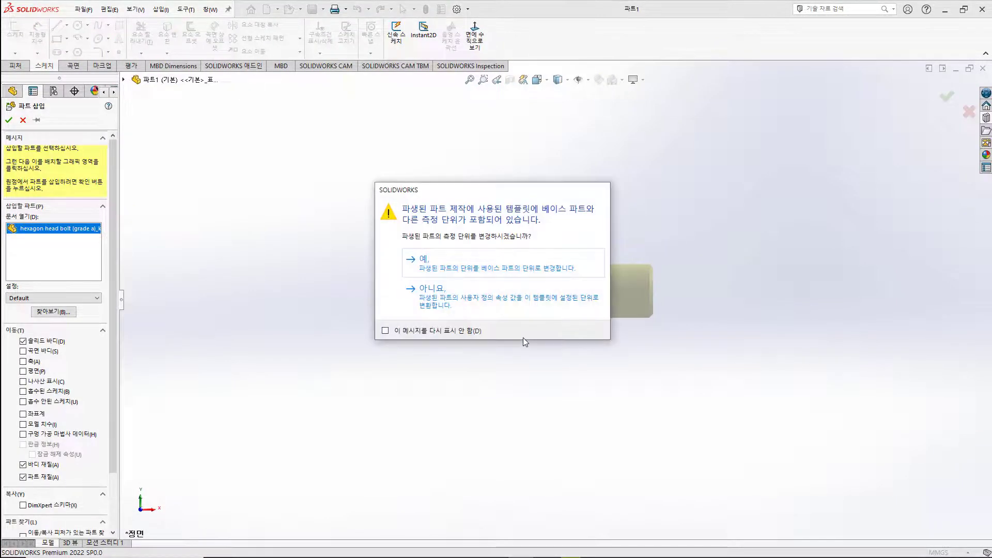
click(491, 265)
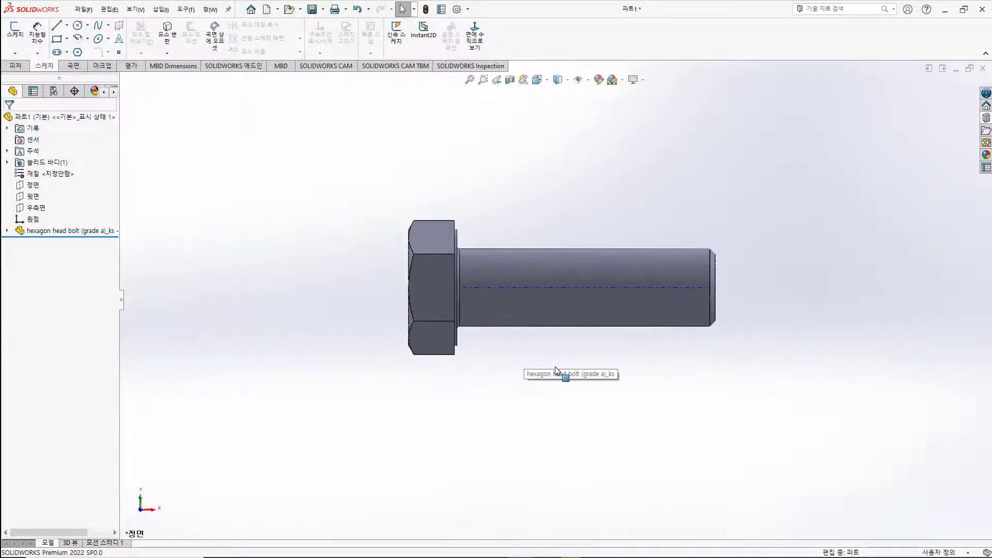
middle_drag(556, 370, 631, 347)
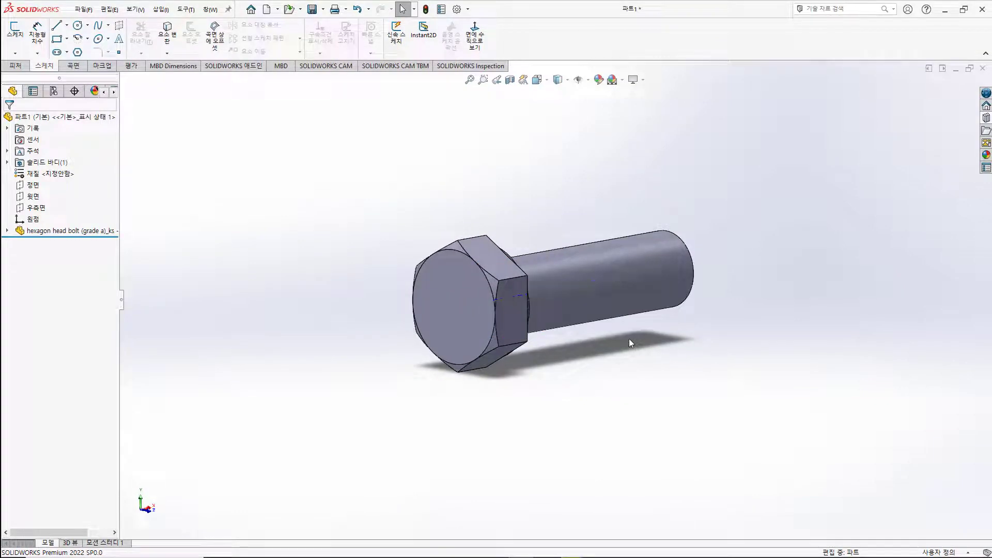
scroll(629, 339, down, 2)
scroll(615, 342, up, 3)
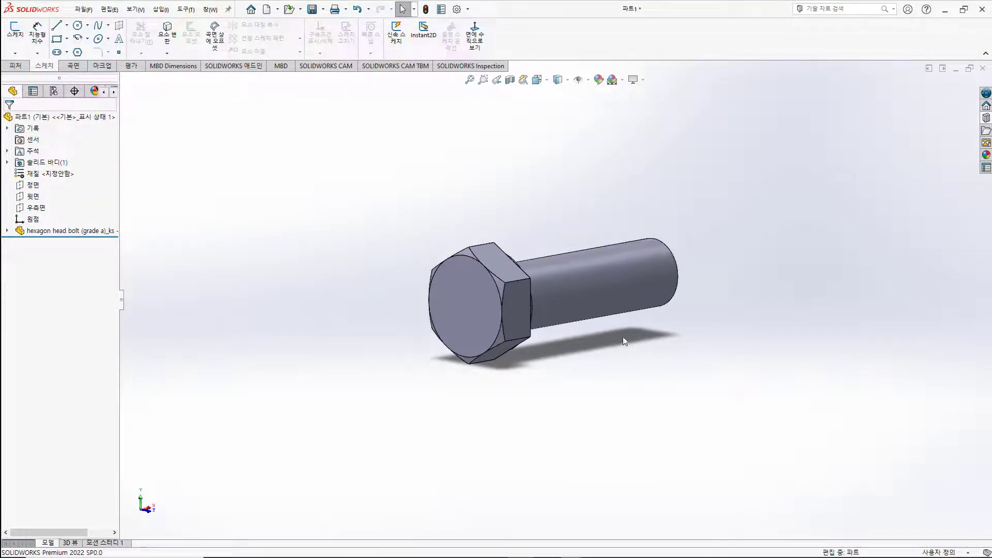
ctrl+middle_drag(621, 321, 557, 300)
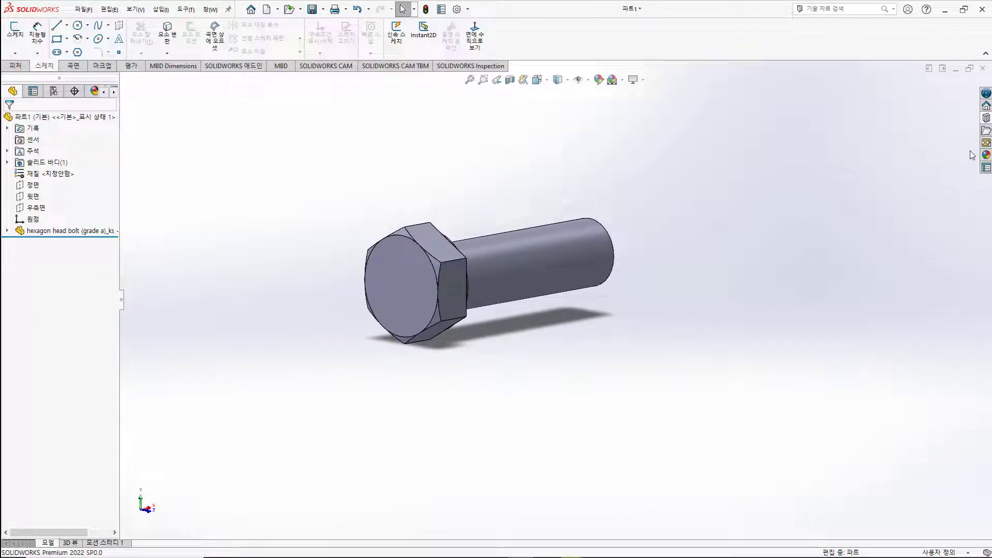
- Look at the File Explorer (파일 탐색기) and the list of document unit systems, keeping the current units
click(987, 130)
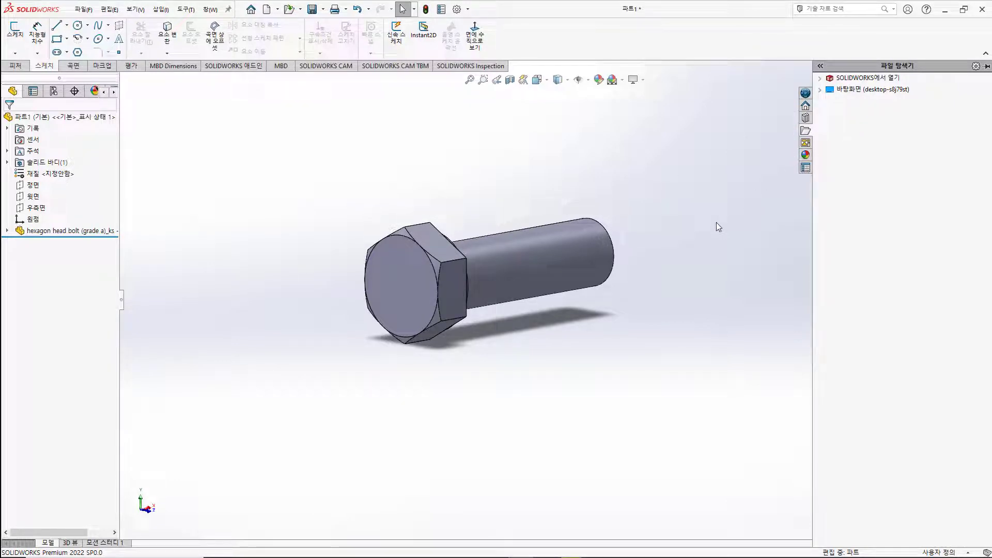
click(755, 220)
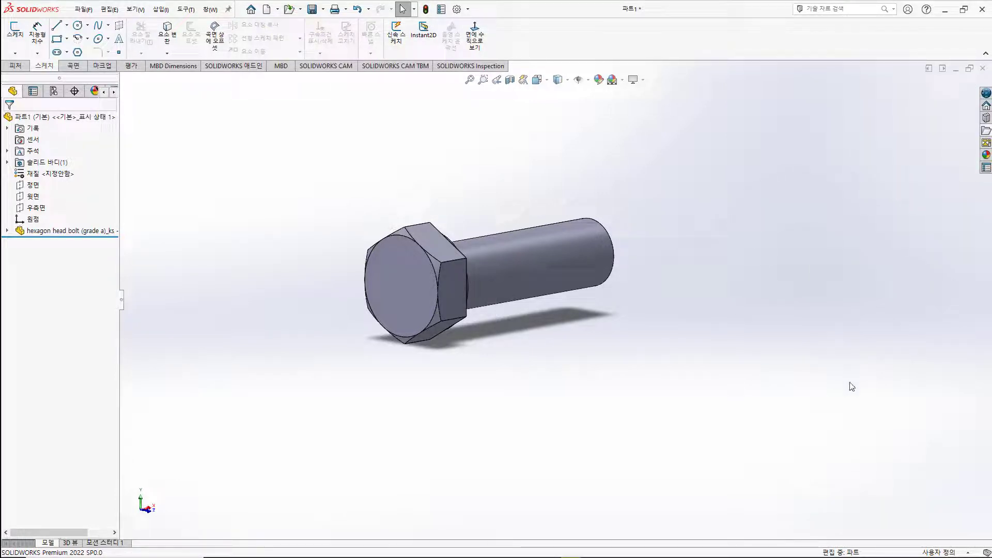
click(969, 552)
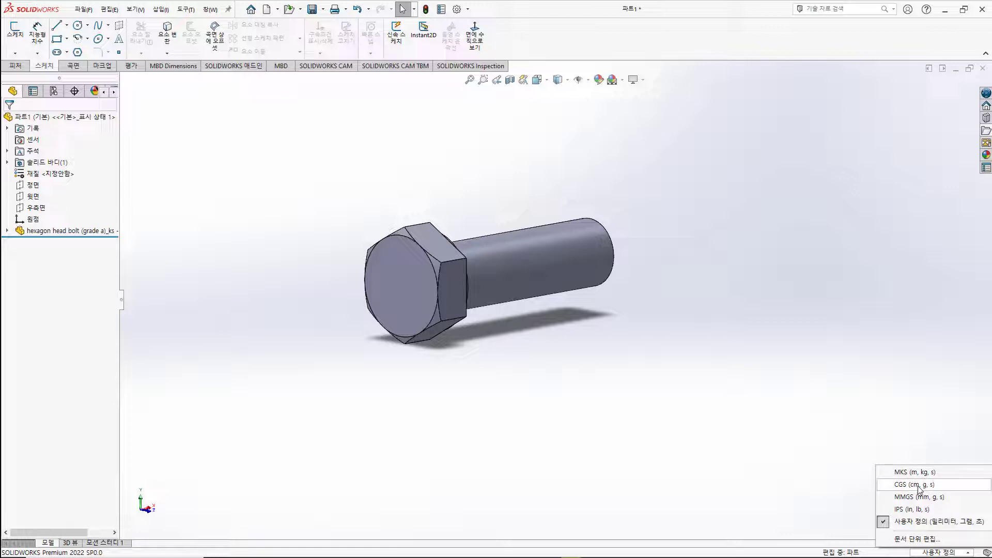
click(775, 463)
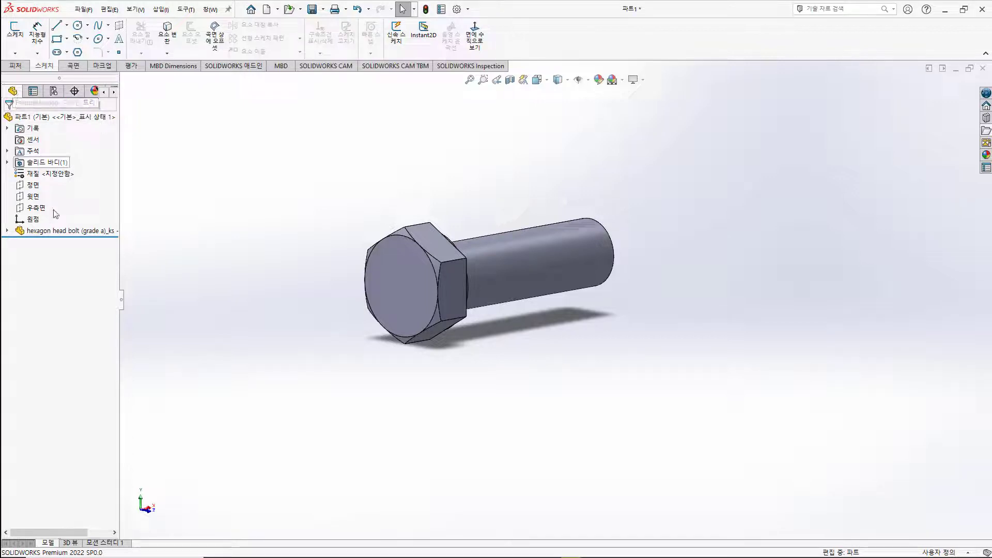
- Delete the inserted hexagon head bolt from the part
click(78, 231)
key(Delete)
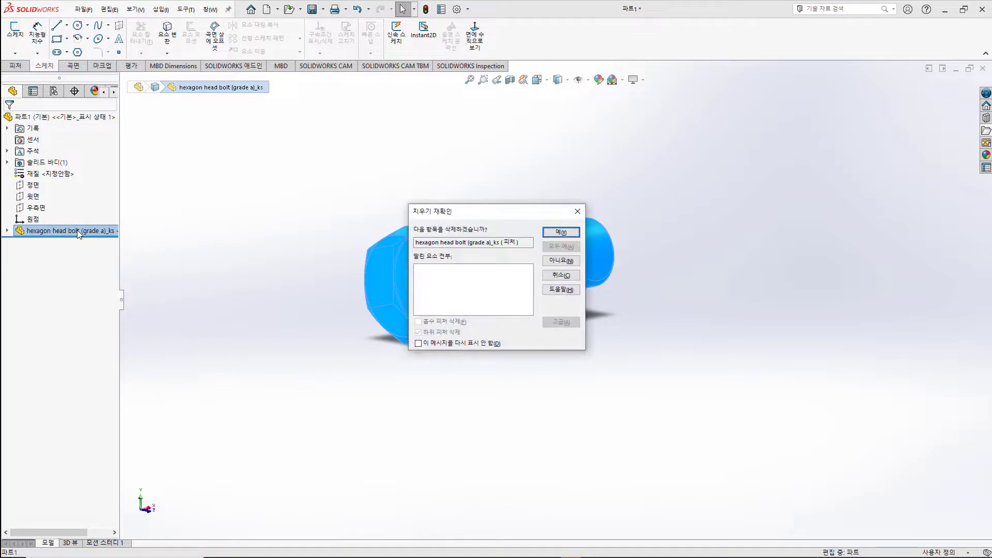
click(562, 232)
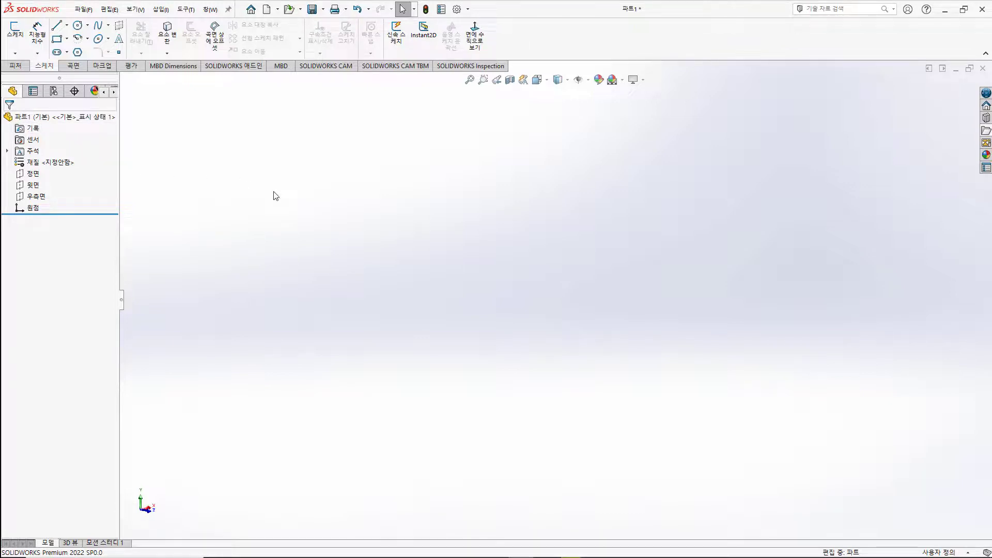
- Sketch a circle of about 21 mm radius centred on the origin on the Top Plane (윗면), and exit the sketch
click(16, 32)
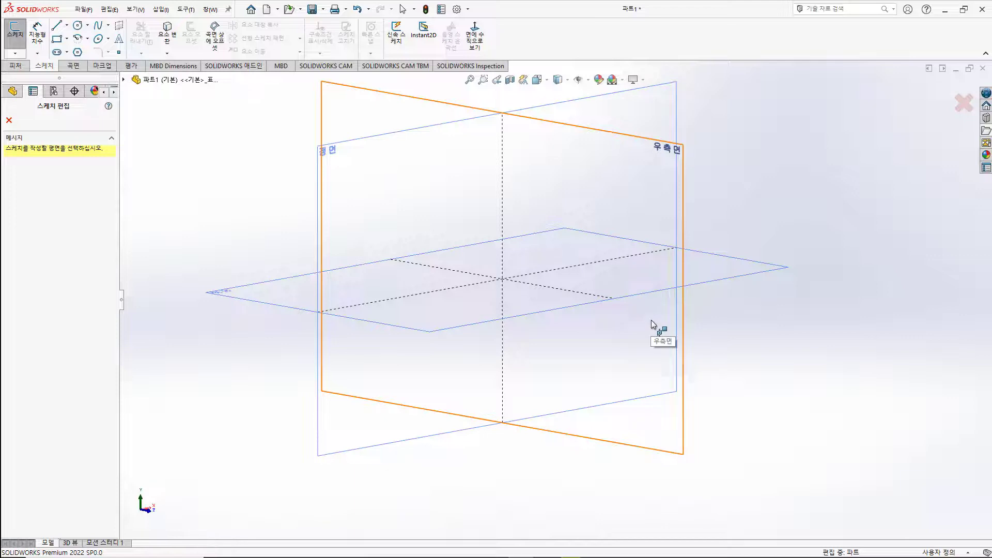
click(745, 261)
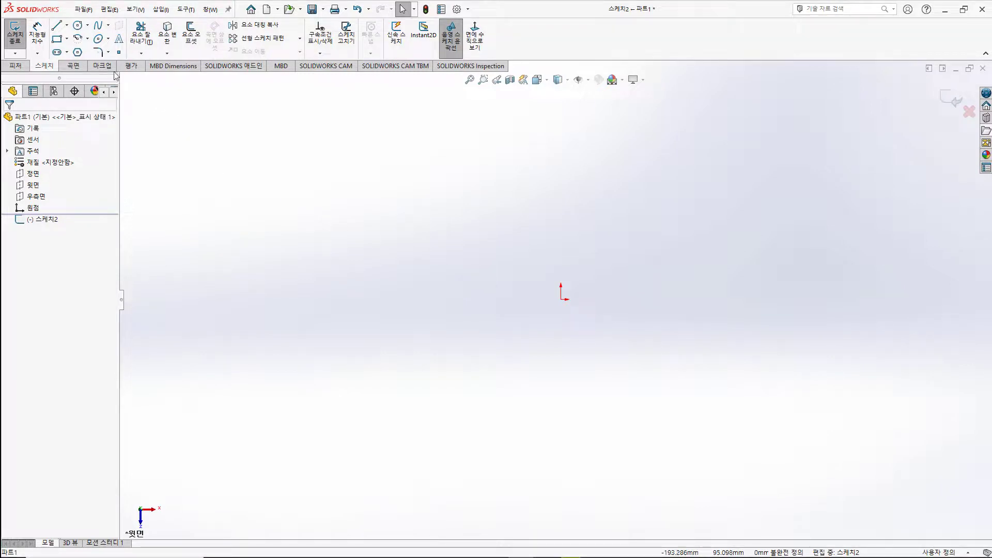
click(78, 25)
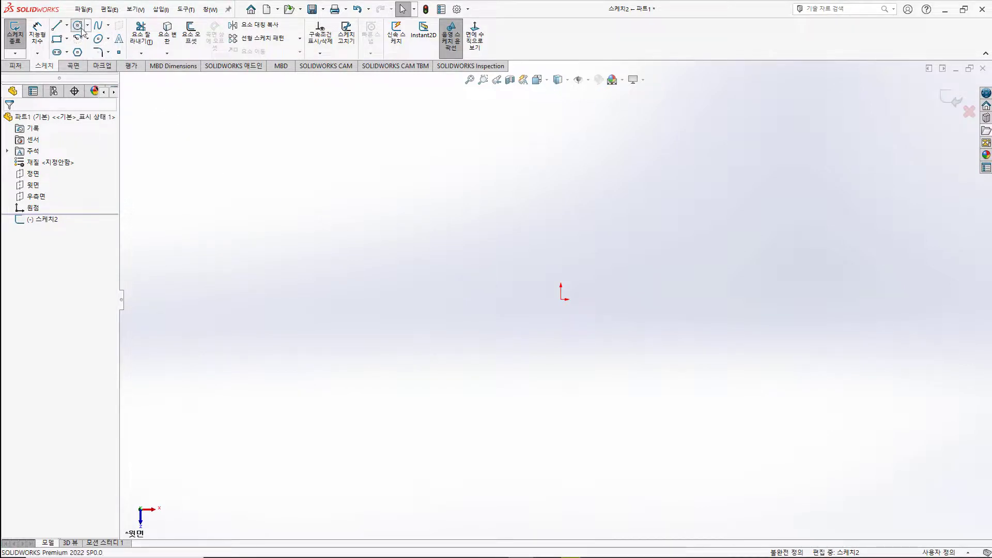
click(561, 300)
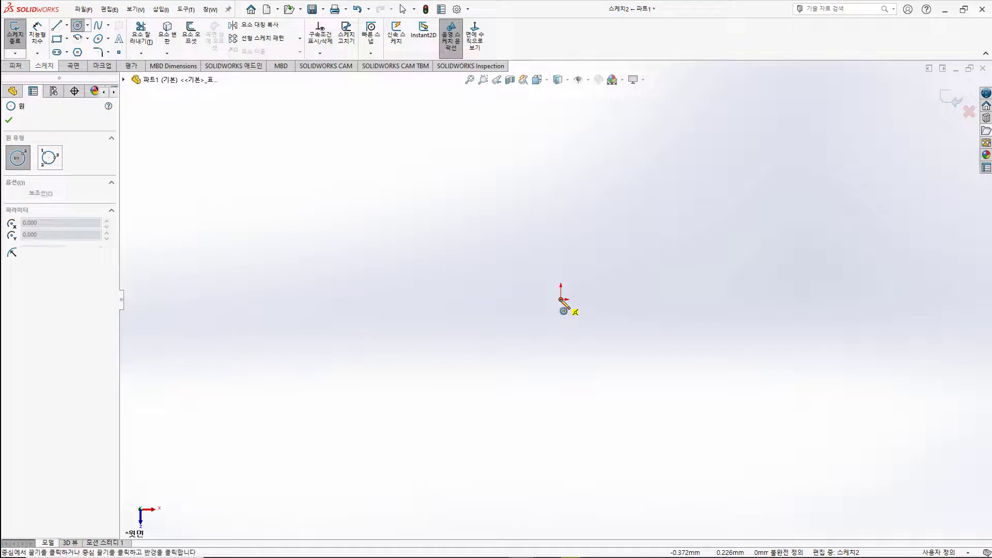
click(603, 327)
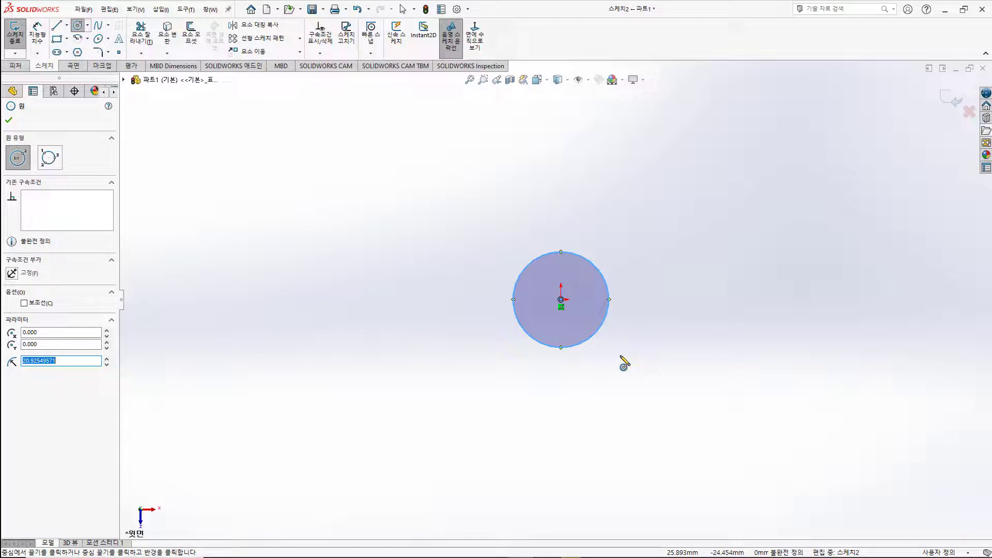
click(9, 121)
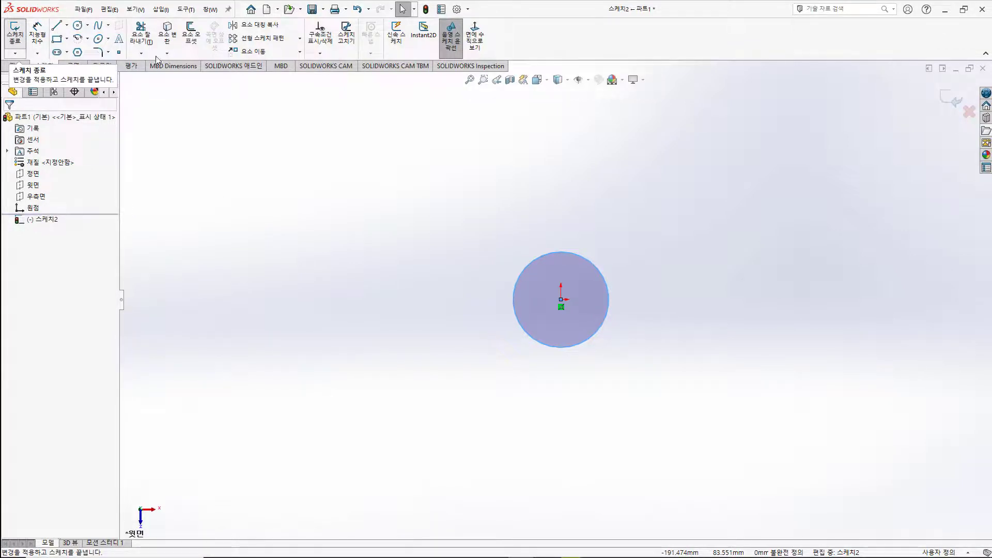
click(950, 97)
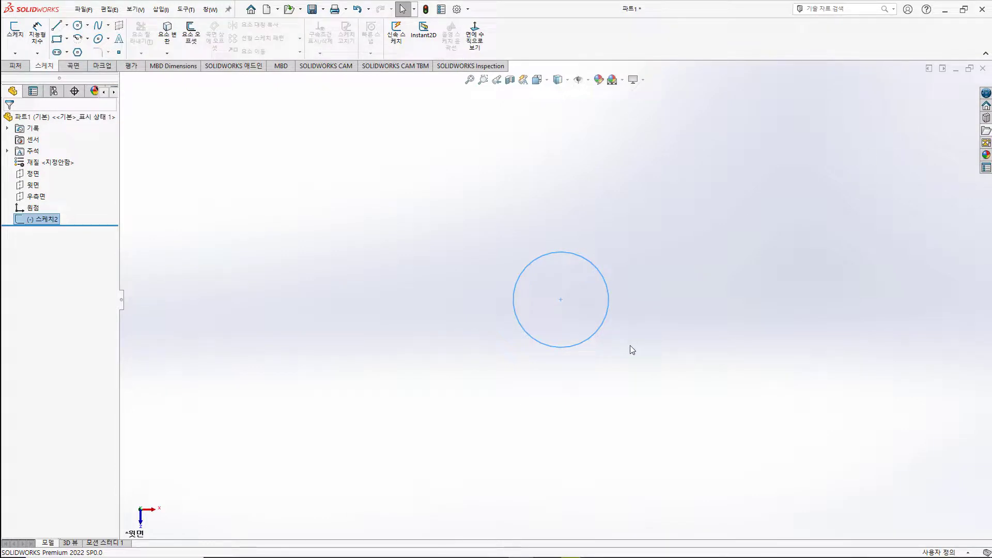
- Extrude the circle sketch as a boss with a blind depth of 25 mm
middle_drag(630, 346, 592, 323)
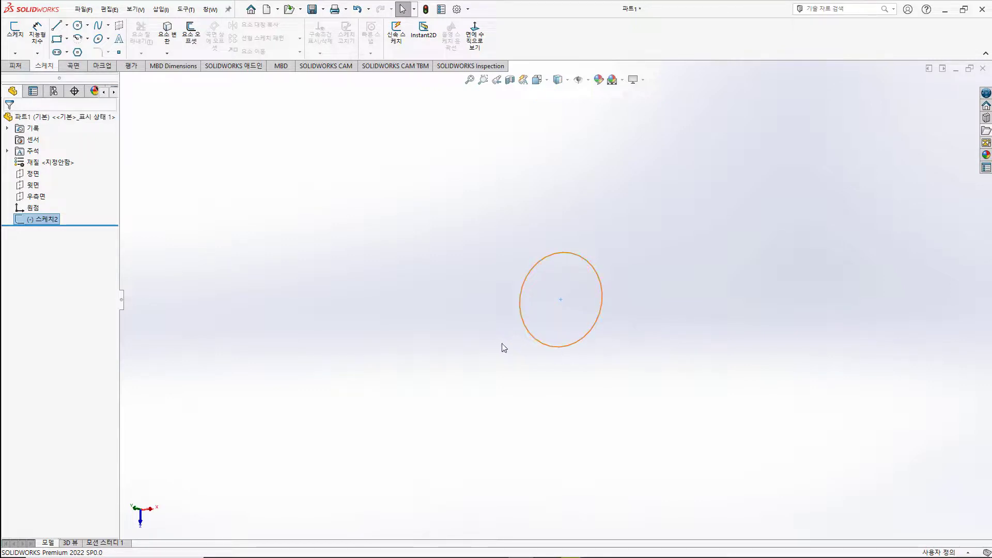
click(16, 65)
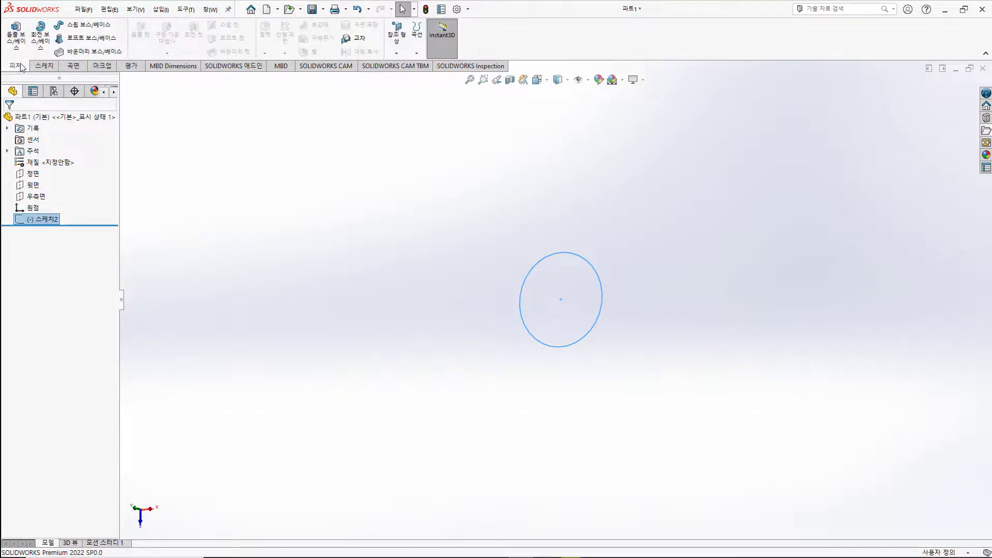
click(17, 29)
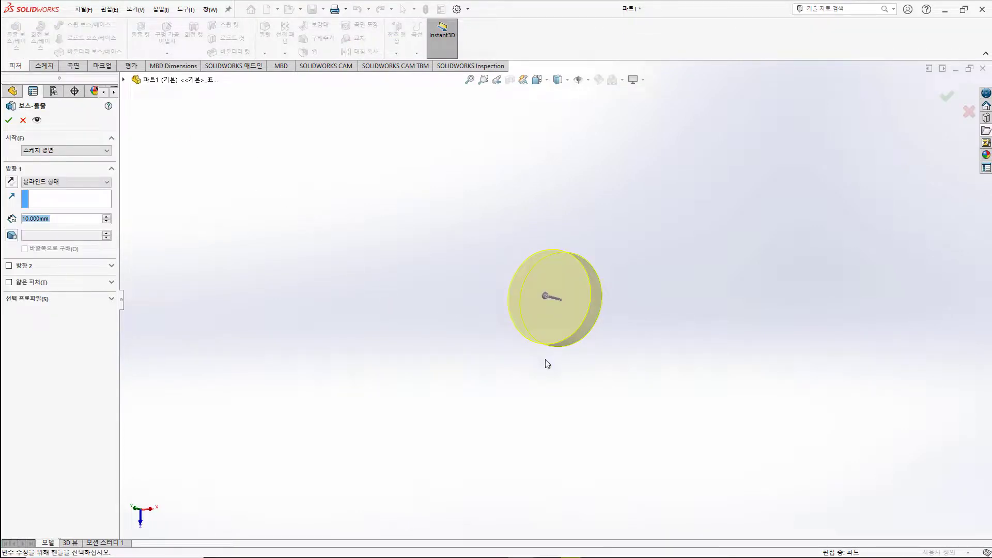
middle_drag(546, 361, 522, 355)
drag(538, 298, 518, 294)
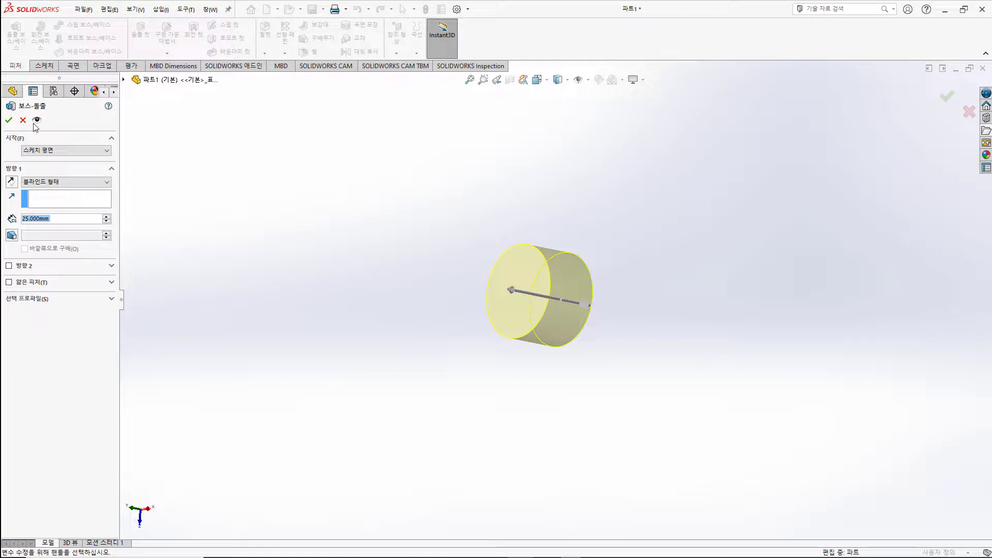
click(9, 120)
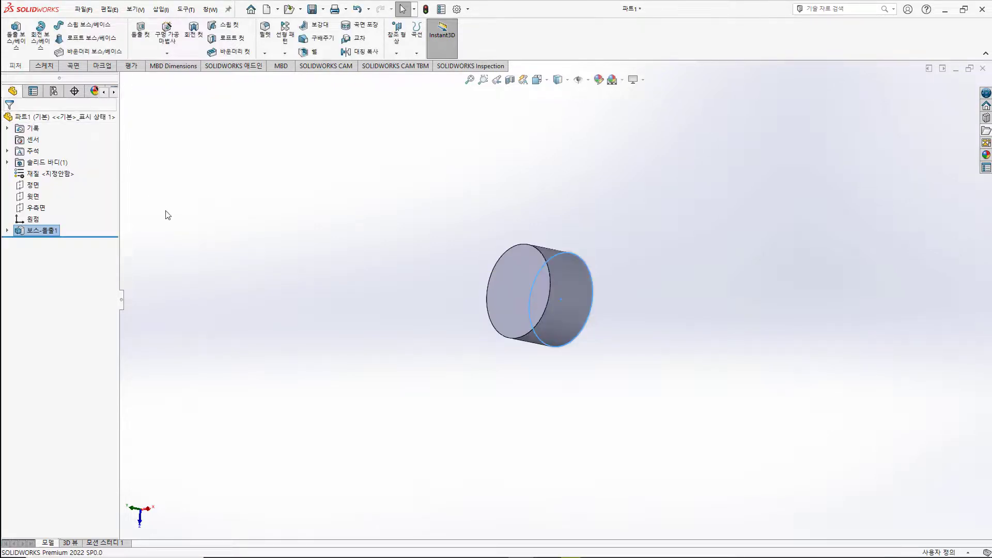
- Expand the boss extrusion (보스-돌출1) in the feature tree and examine the sketch it contains
click(7, 231)
click(57, 242)
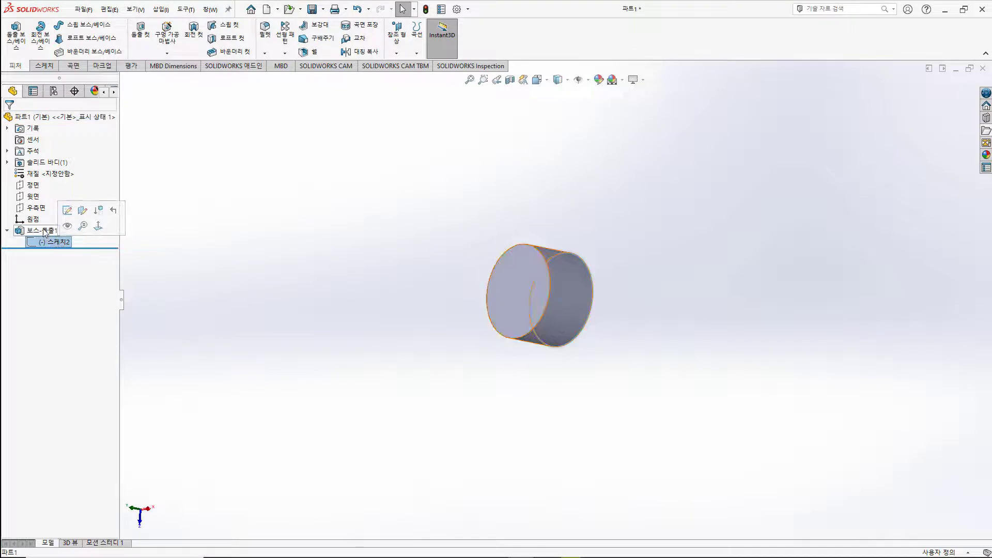
click(45, 231)
click(359, 282)
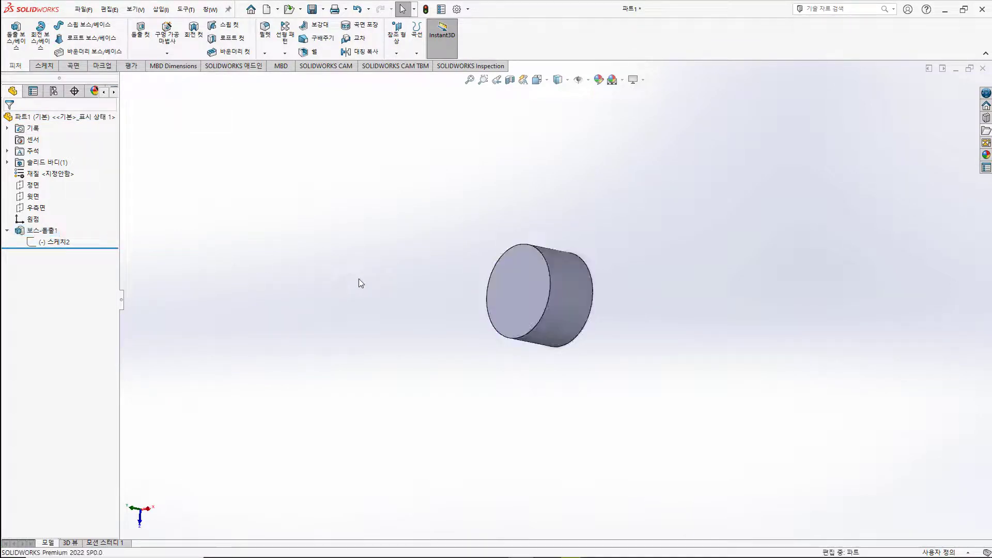
middle_drag(443, 325, 447, 316)
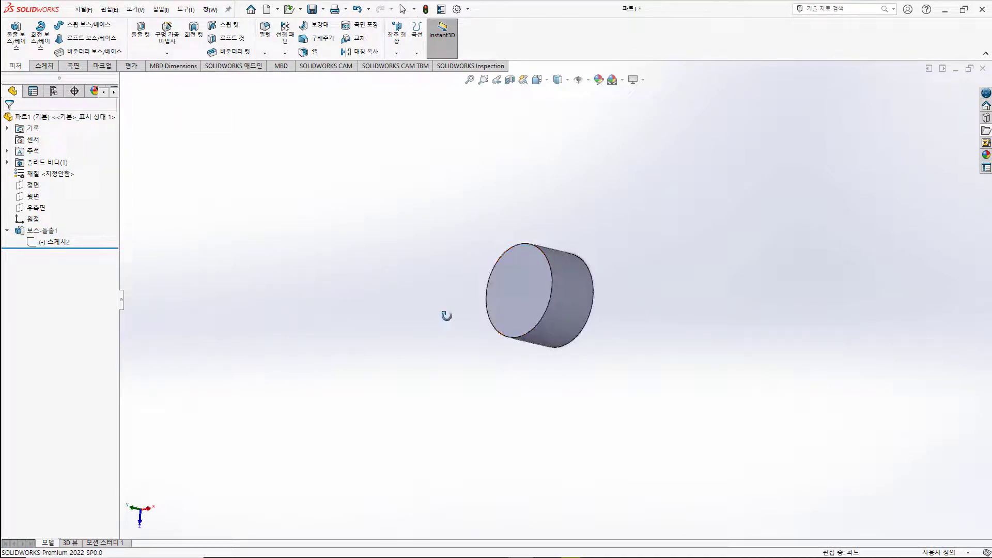
key(Escape)
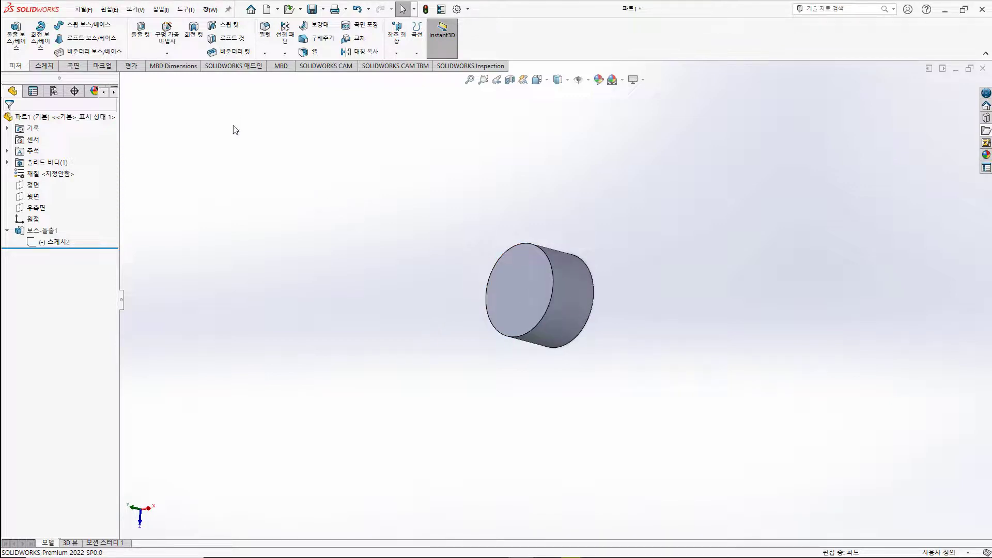
- Fillet the circular edge of the cylinder's free end face with a 5 mm symmetric radius, using full preview (전체 미리보기)
click(267, 28)
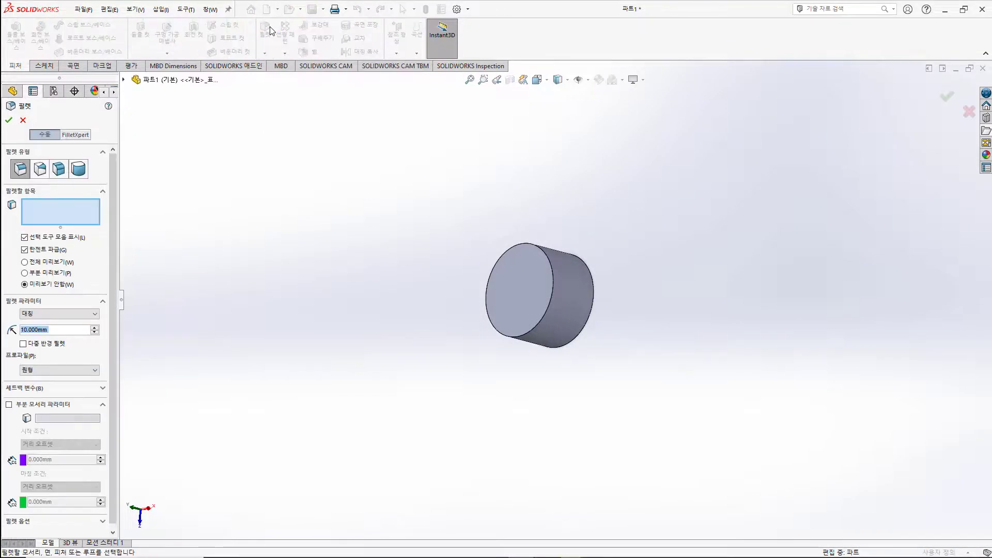
click(553, 275)
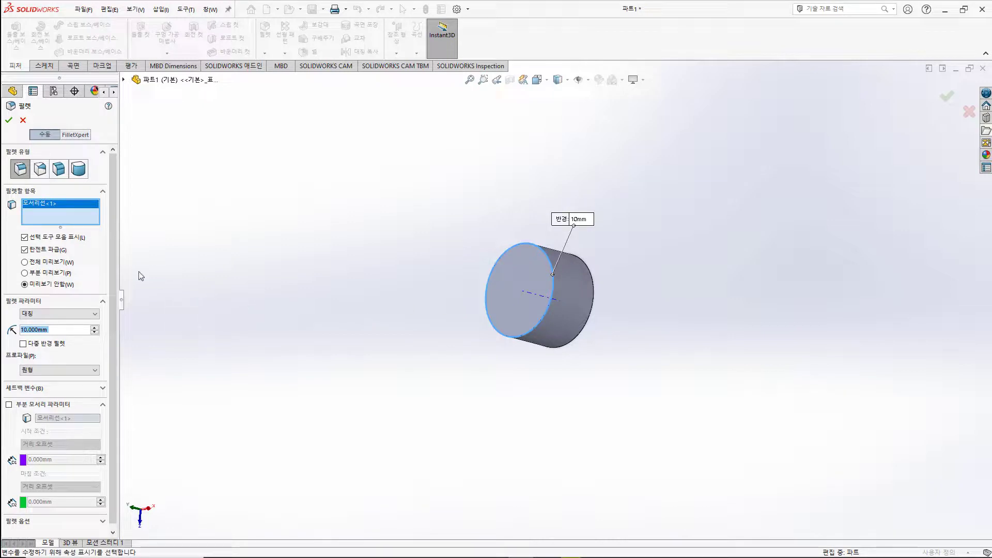
click(24, 263)
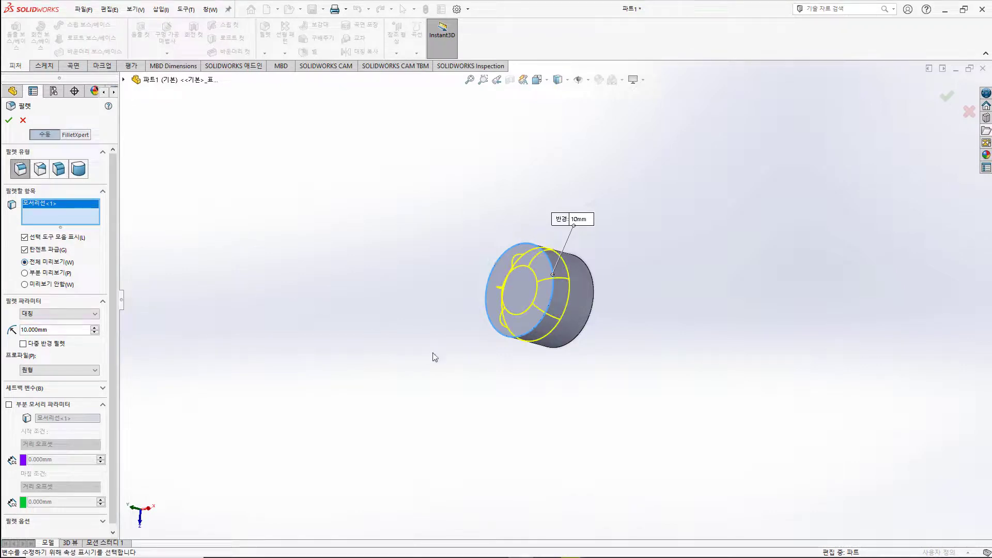
middle_drag(434, 357, 386, 312)
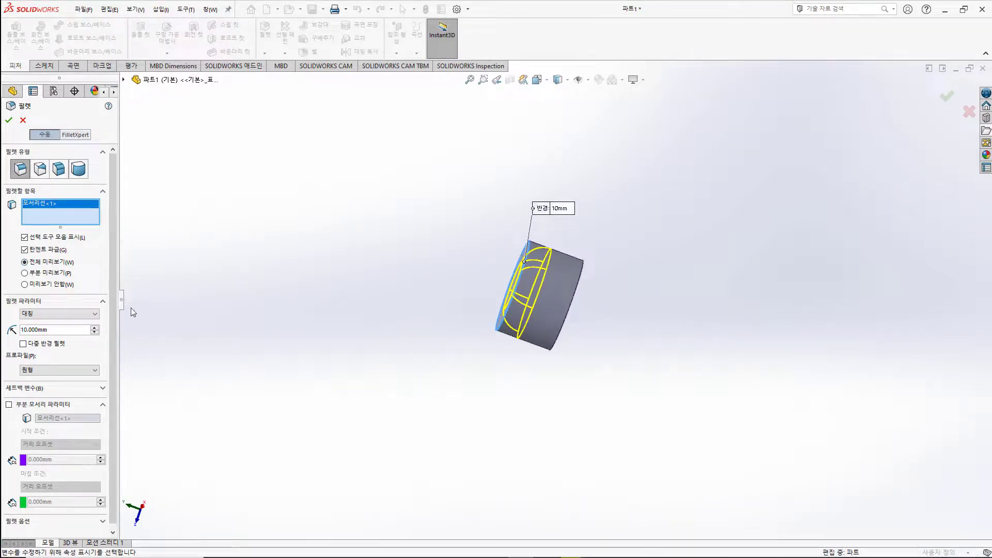
double_click(46, 330)
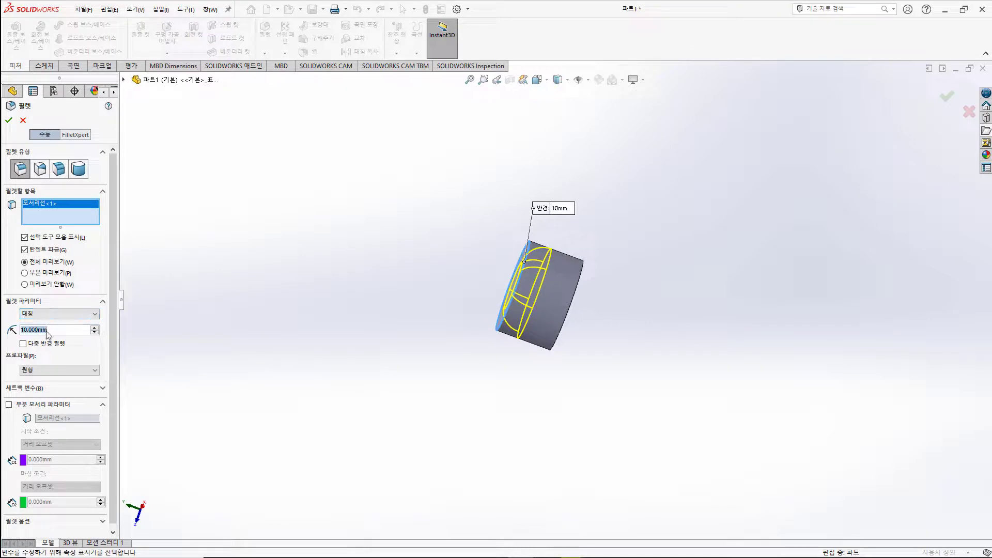
text(5)
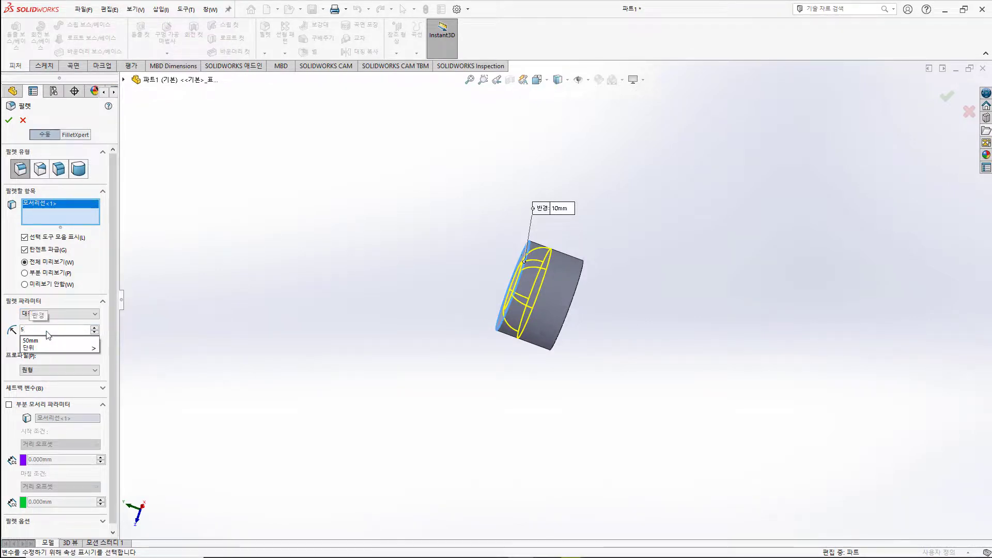
key(Return)
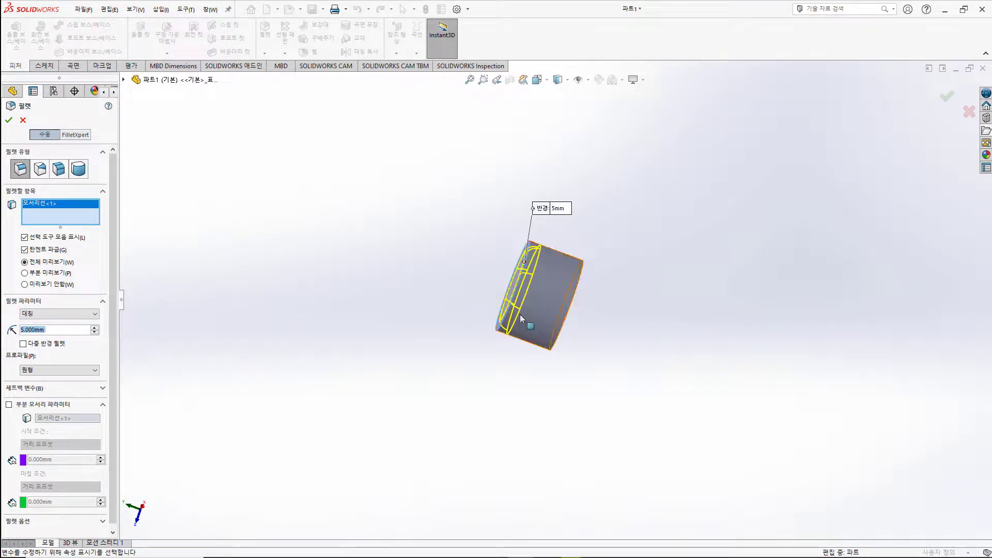
middle_drag(521, 319, 556, 289)
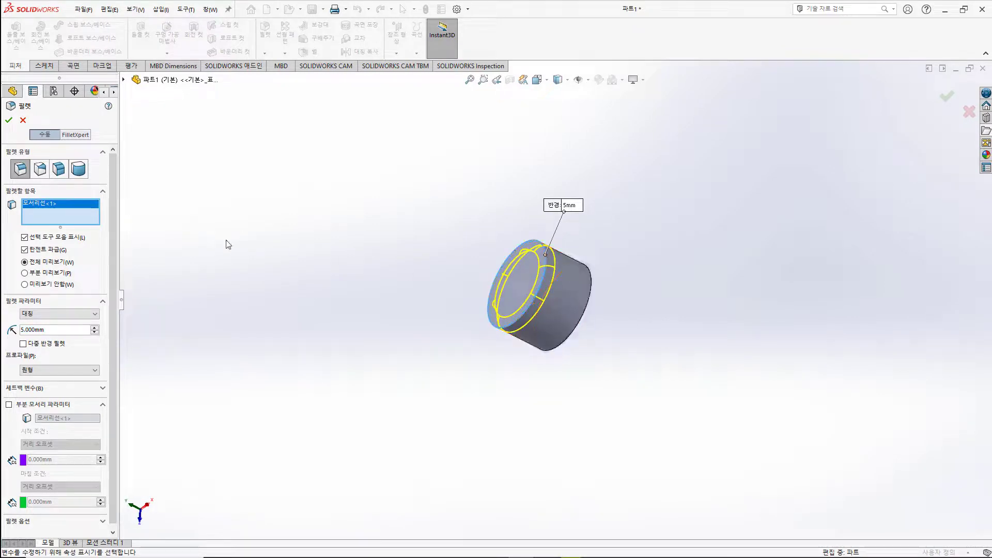
click(8, 120)
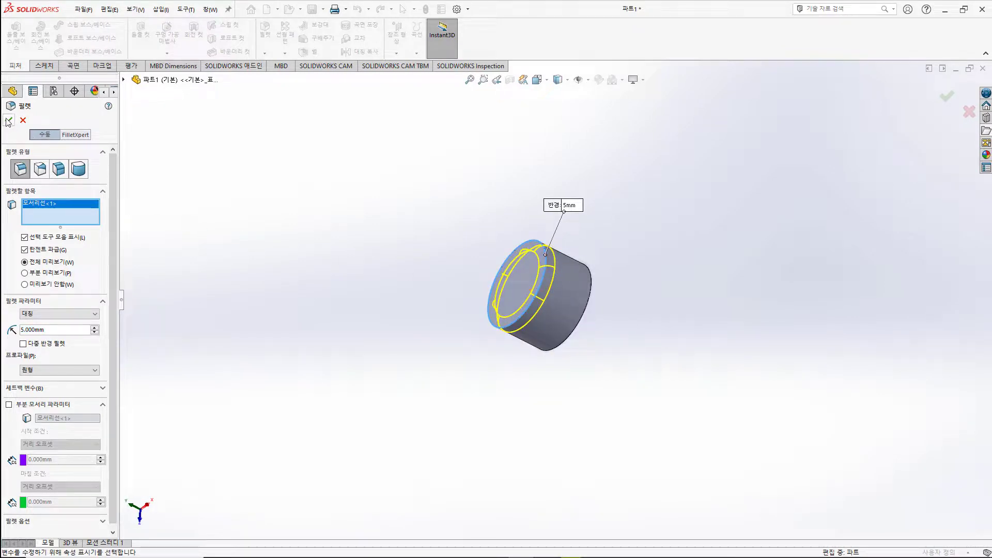